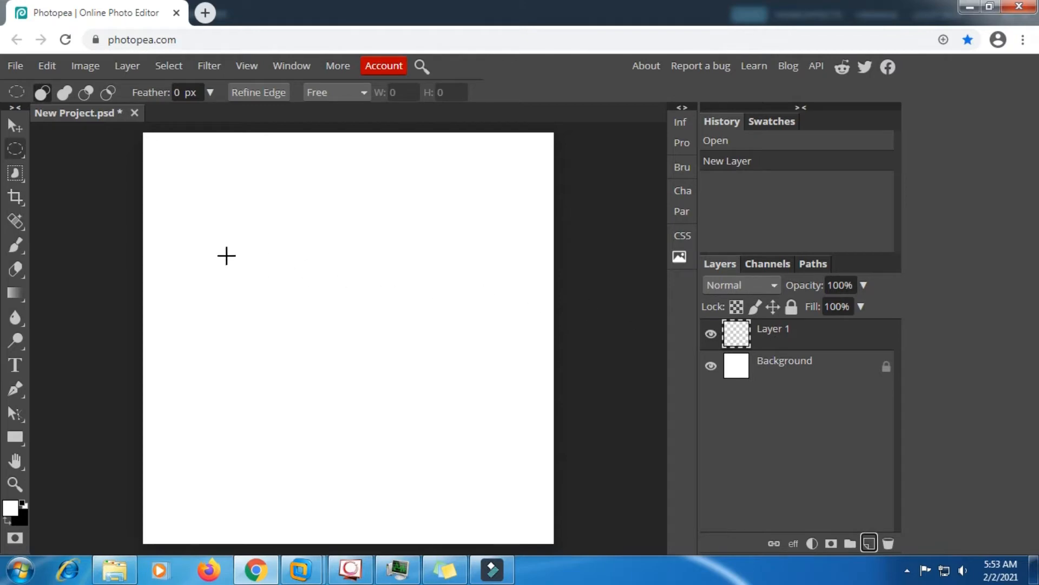
Make a large square selection with Rectangle Select on the empty Layer 1, leaving a white margin around it
right_click(23, 147)
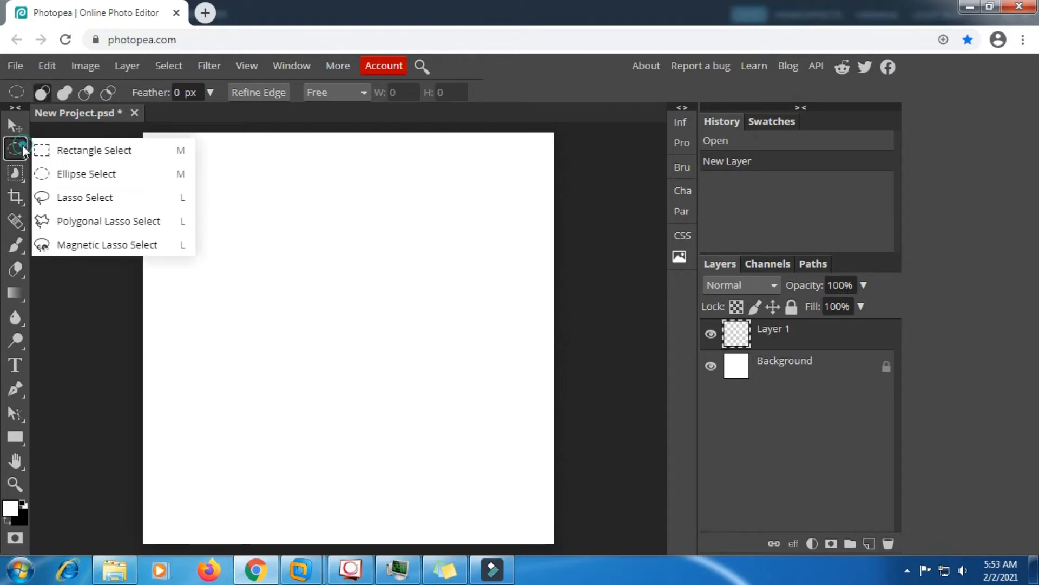
left_click(73, 150)
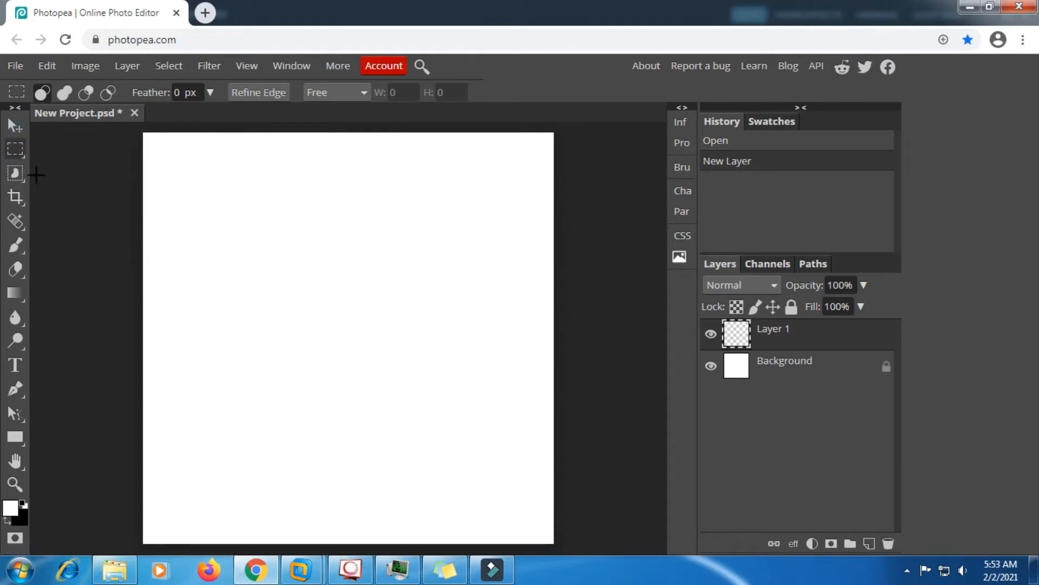
left_click(456, 580)
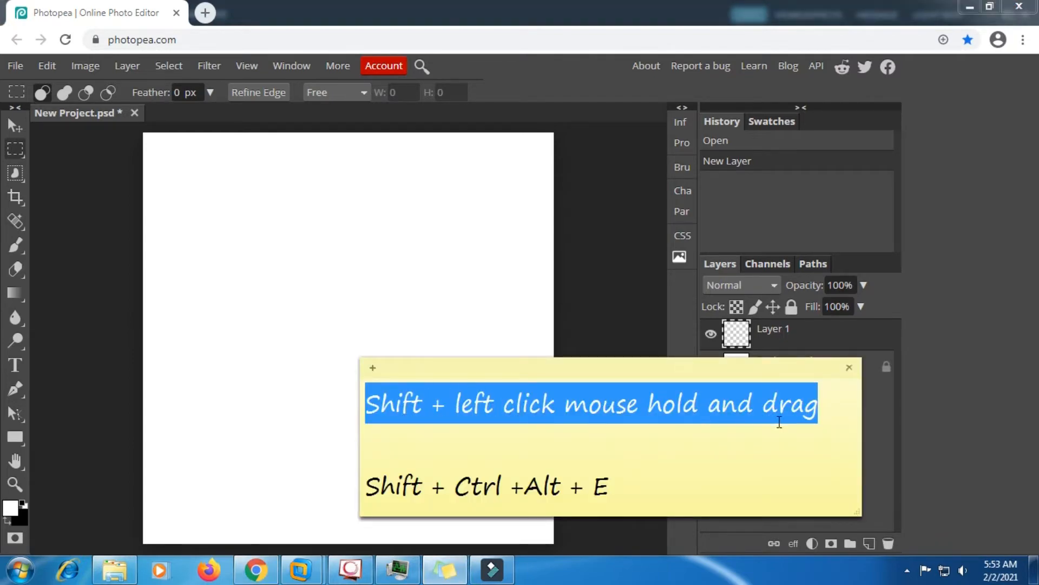
left_click(840, 406)
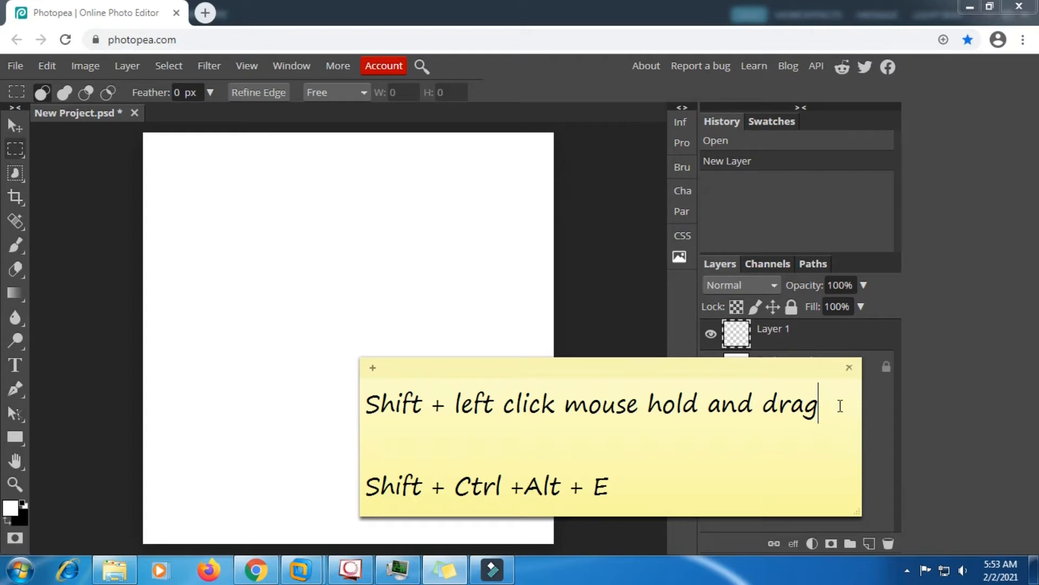
left_click(492, 62)
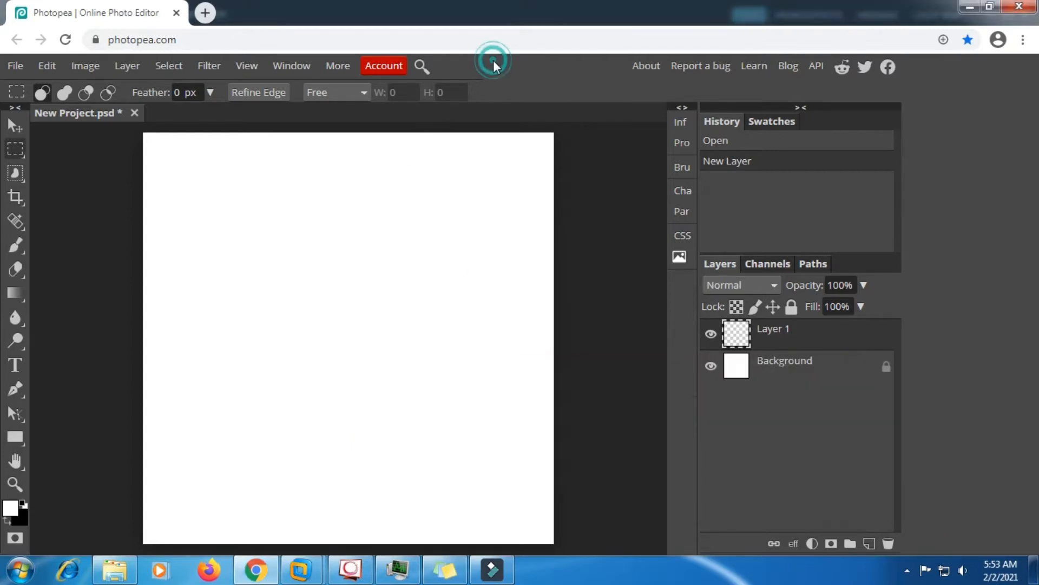
key("shift")
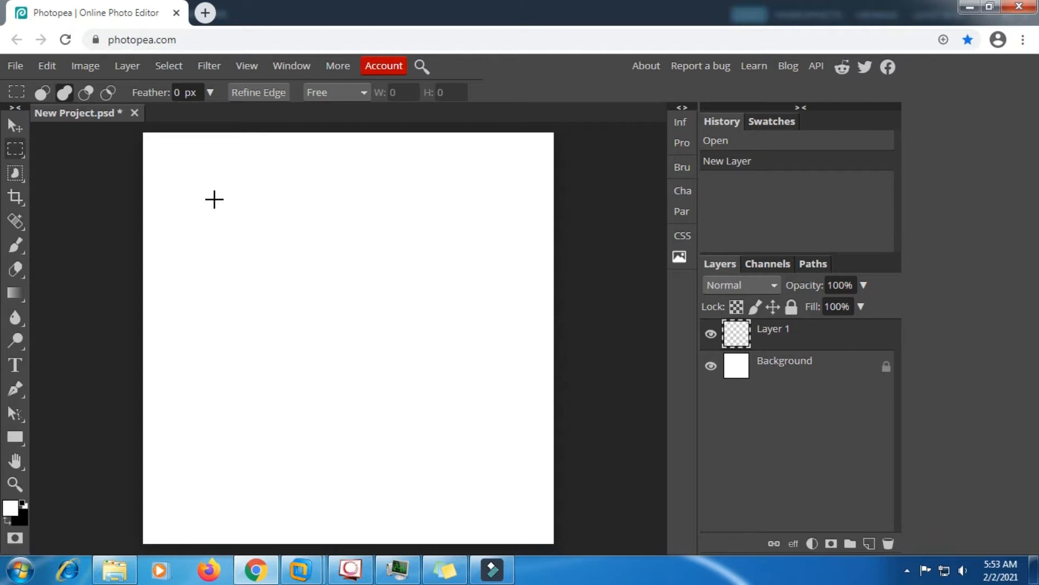
left_click_drag(215, 198, 512, 531)
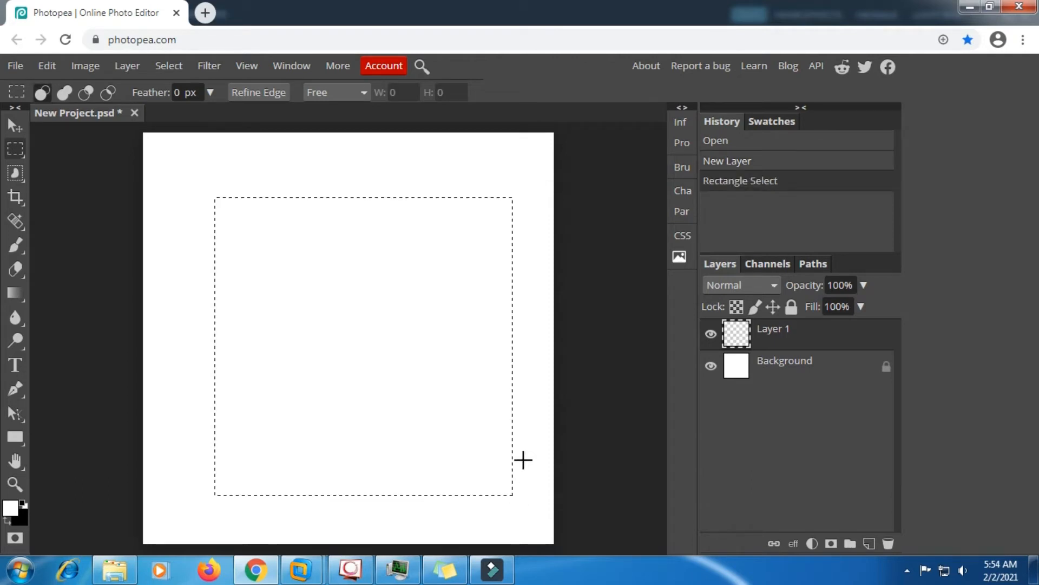
Set the foreground colour to bright blue, hex 0065ff
left_click(12, 507)
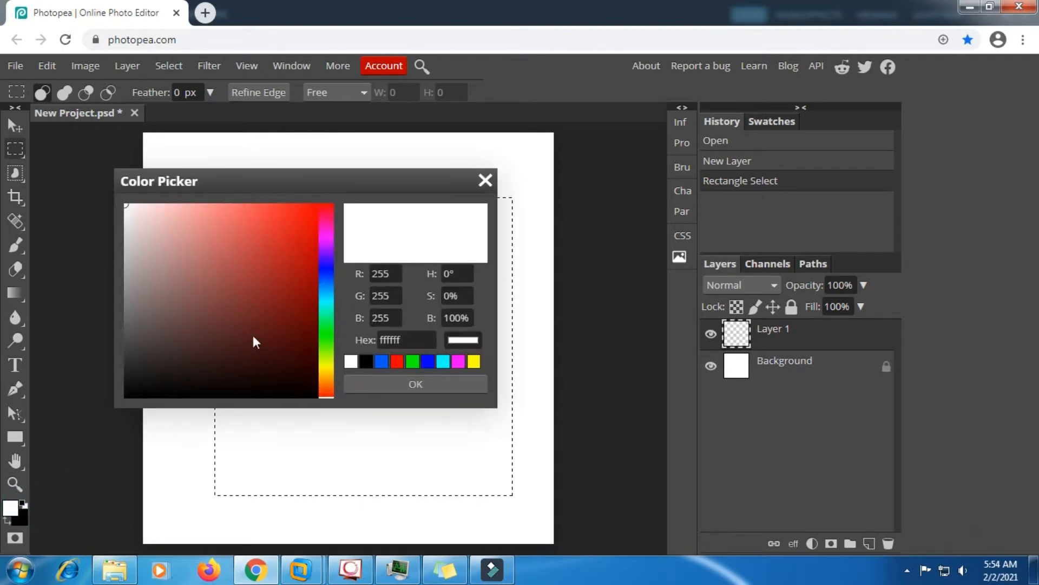
left_click(326, 275)
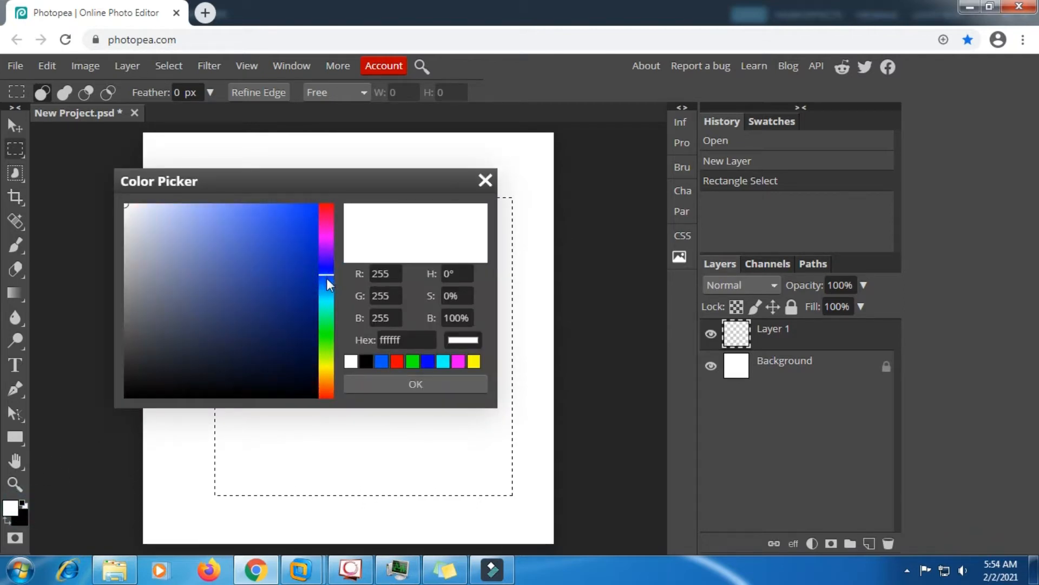
left_click(327, 281)
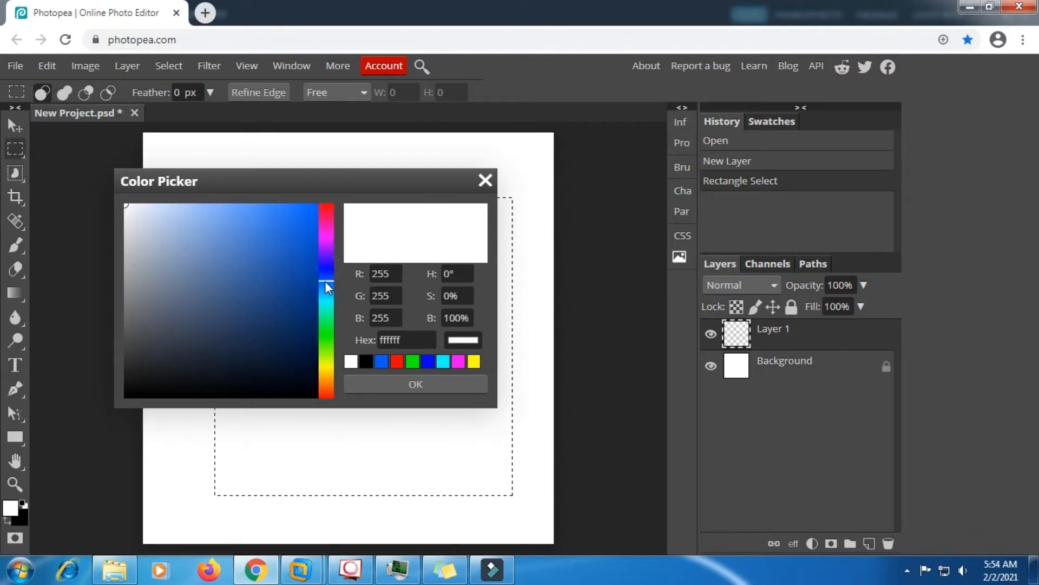
left_click(326, 282)
left_click_drag(304, 219, 321, 202)
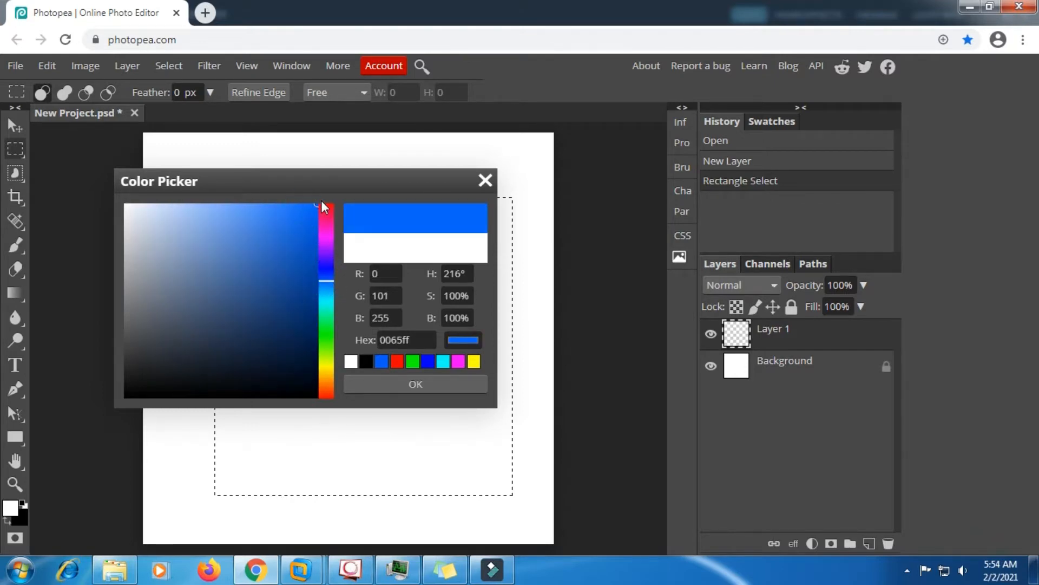
left_click(406, 383)
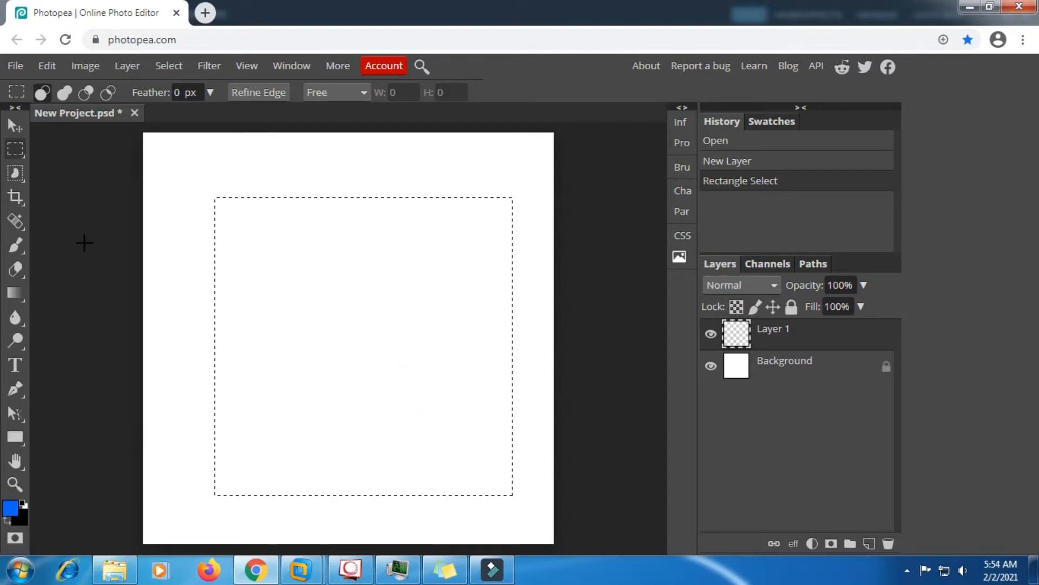
Fill the square selection with the foreground colour in Normal blend mode at 100% opacity
left_click(46, 67)
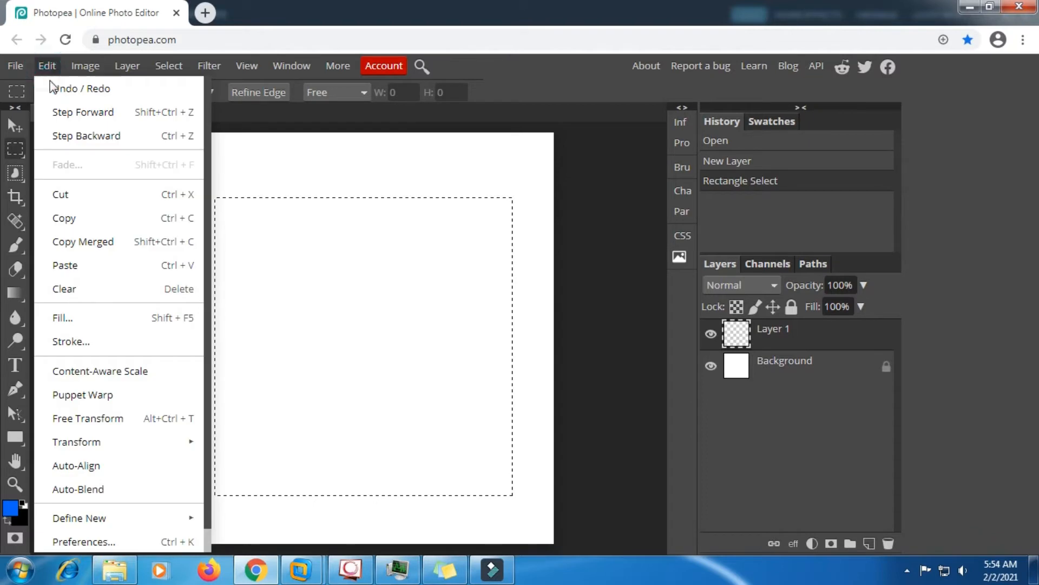
left_click(60, 318)
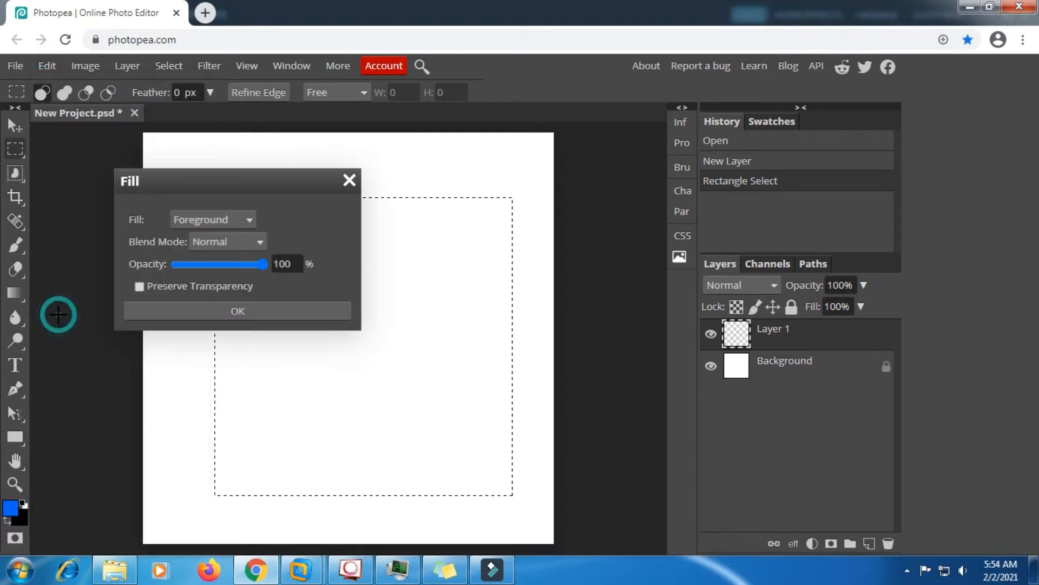
left_click(250, 219)
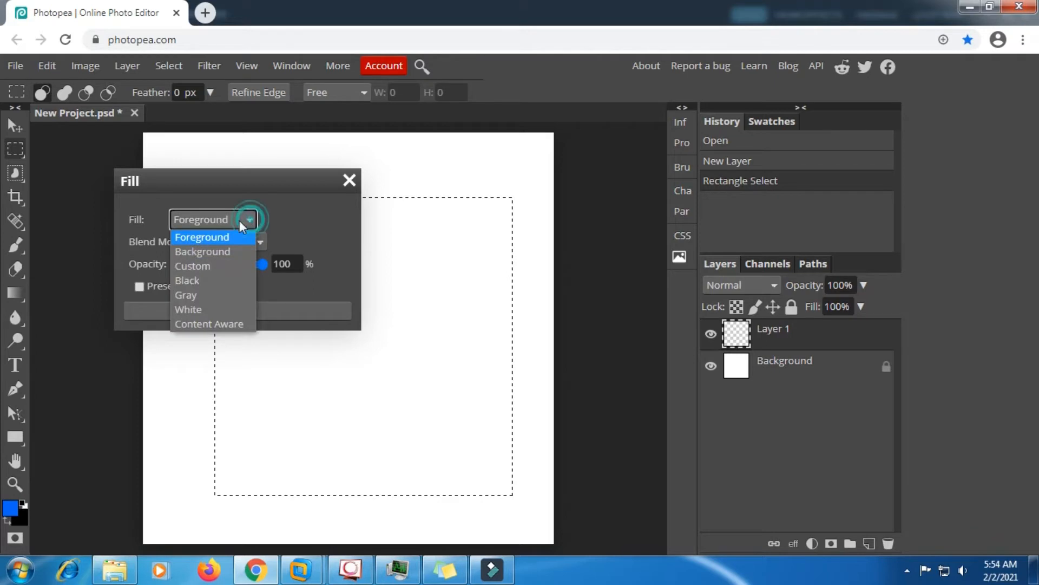
left_click(218, 241)
left_click(254, 310)
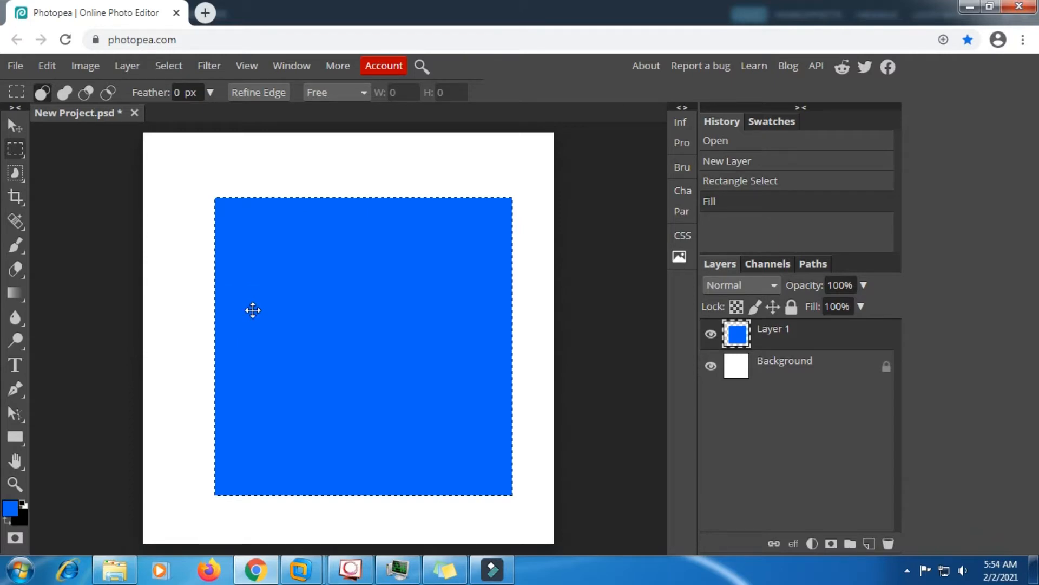
left_click(129, 69)
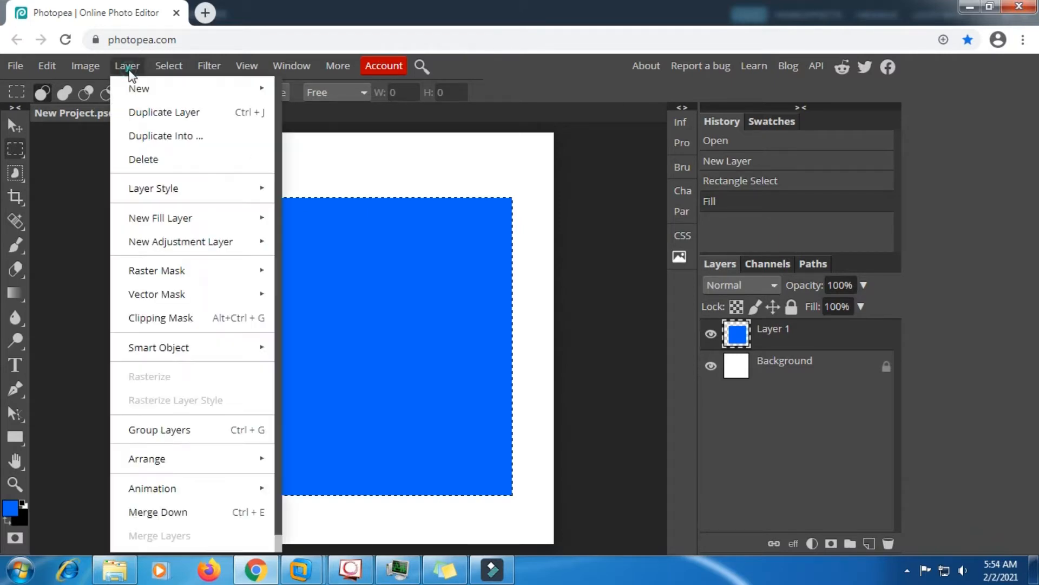
left_click(144, 158)
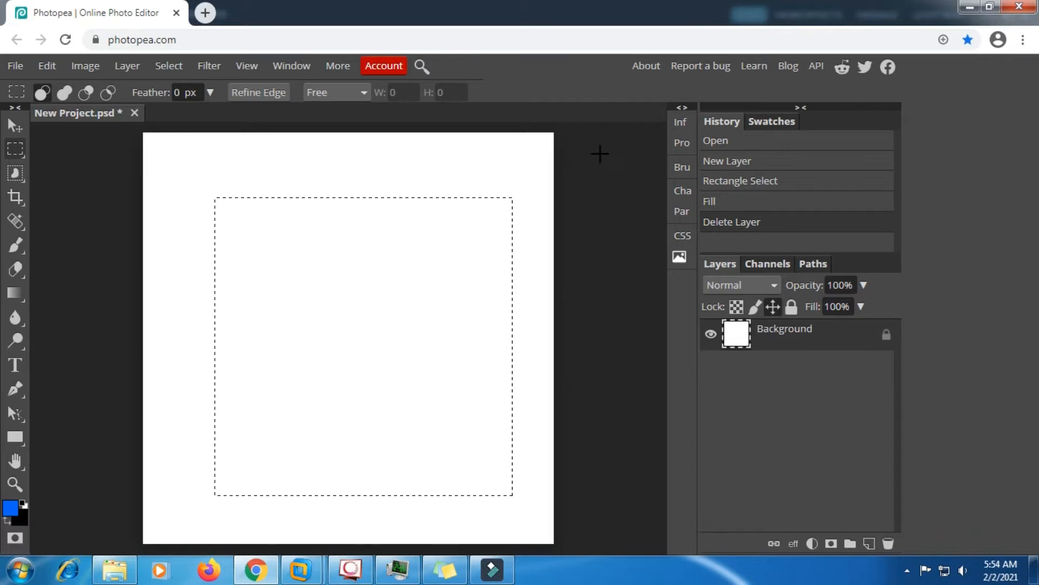
left_click(726, 200)
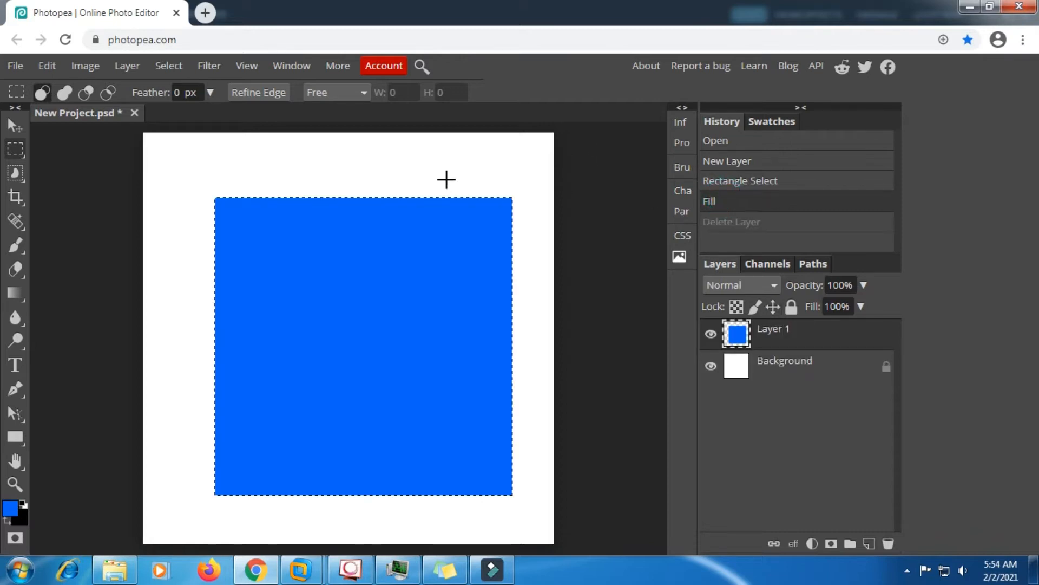
Deselect the blue square and add a new empty layer above it
left_click(168, 66)
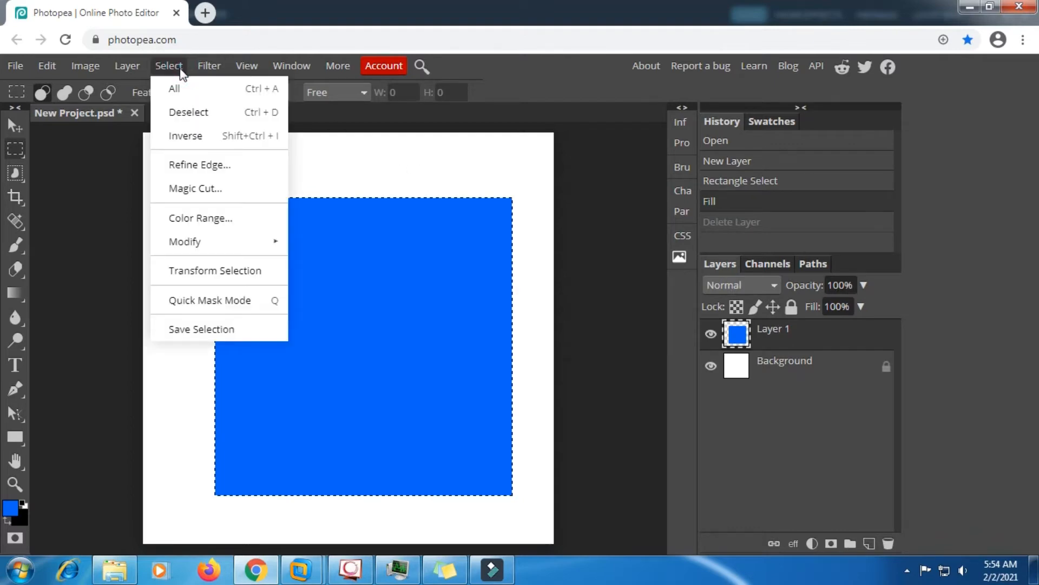
left_click(175, 113)
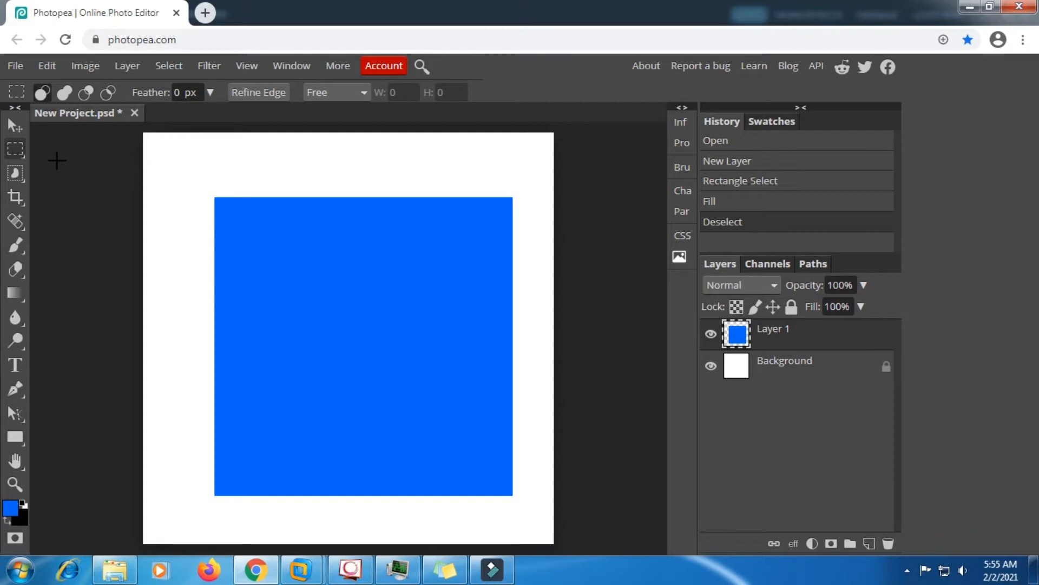
left_click(870, 543)
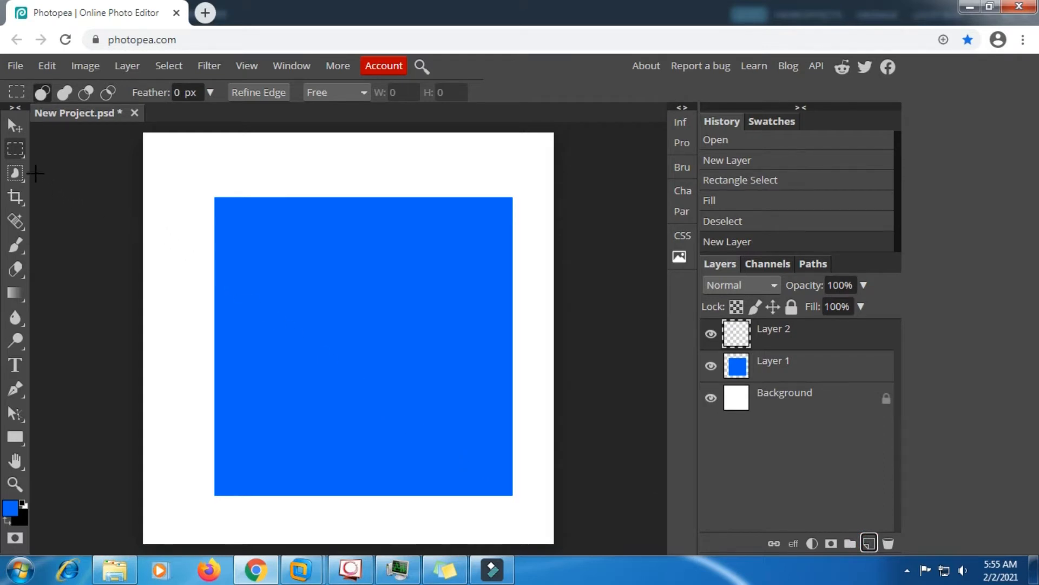
Make a perfectly circular selection with Ellipse Select, centred inside the blue square
left_click(19, 150)
left_click(58, 171)
key("shift")
left_click_drag(258, 240, 467, 455)
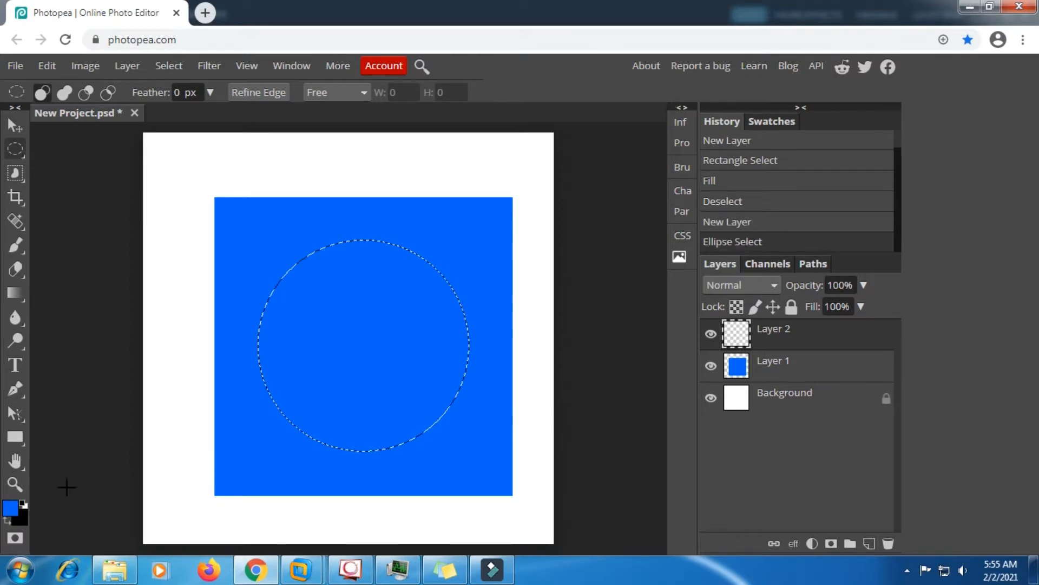
Set the foreground colour to white, hex ffffff
left_click(10, 508)
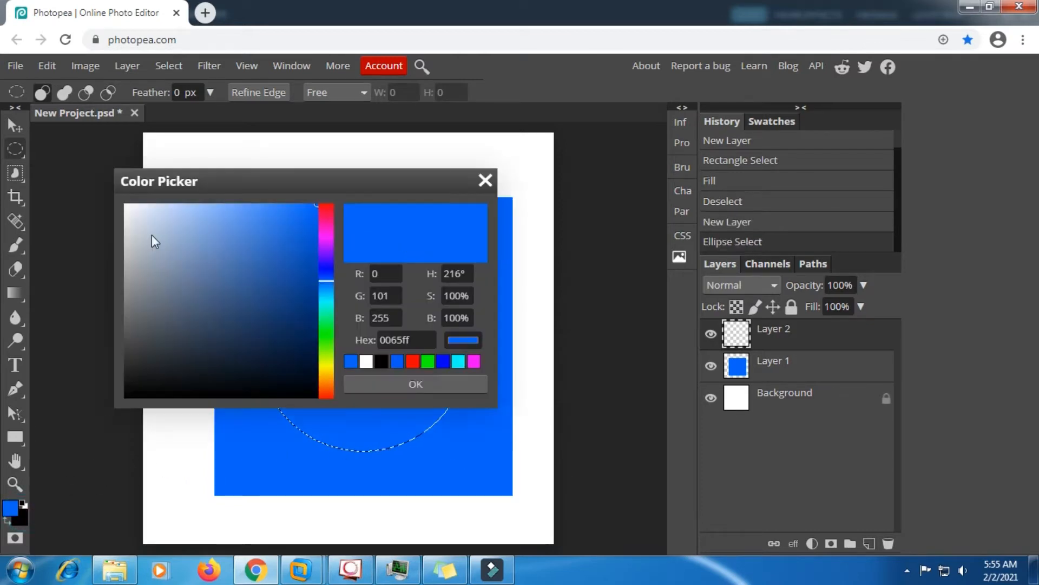
left_click_drag(134, 217, 124, 203)
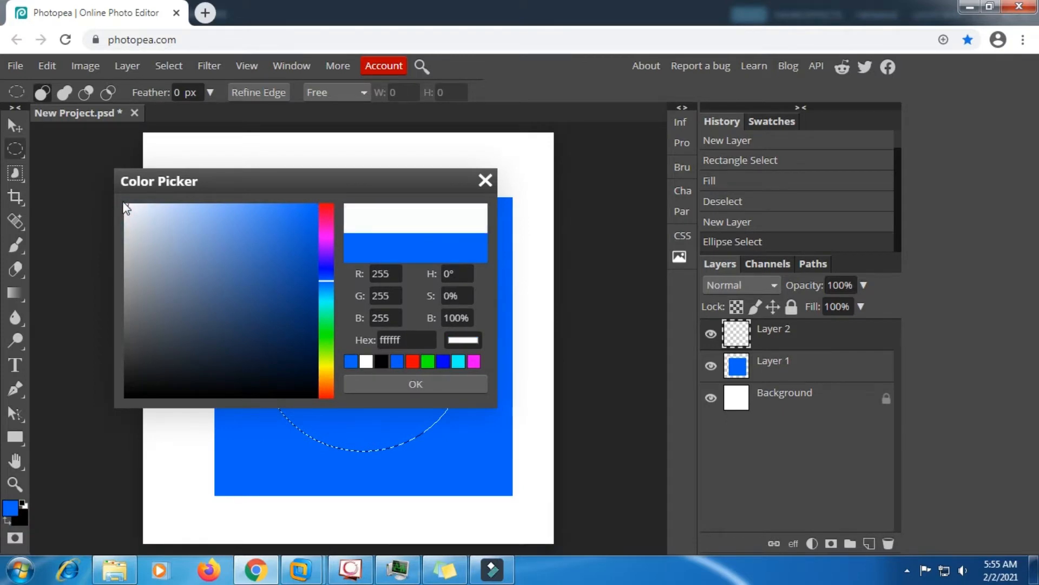
left_click_drag(330, 378, 330, 398)
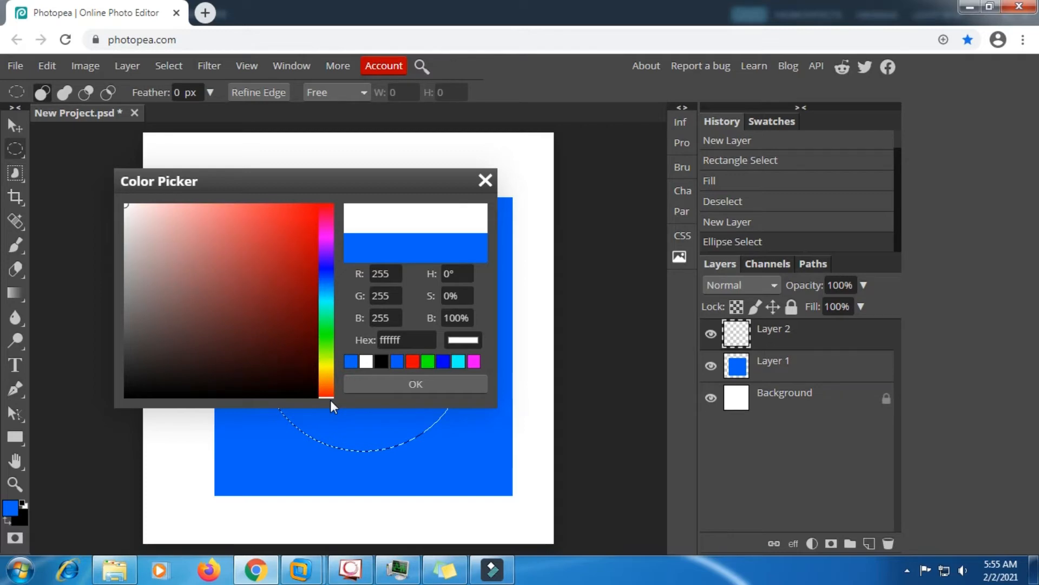
left_click(387, 384)
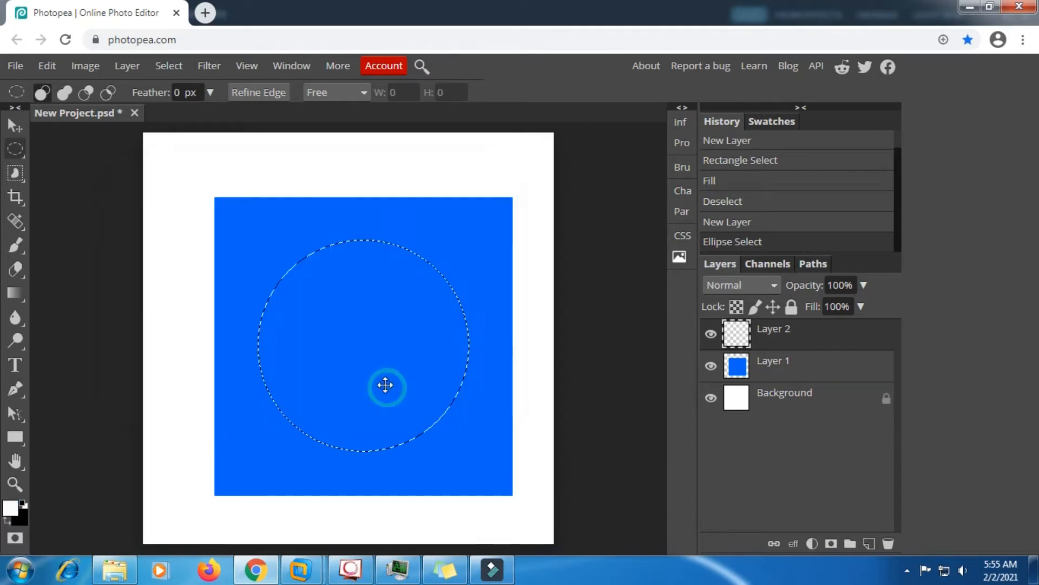
Fill the circular selection on Layer 2 with the foreground colour at 100% opacity, then deselect it
left_click(47, 68)
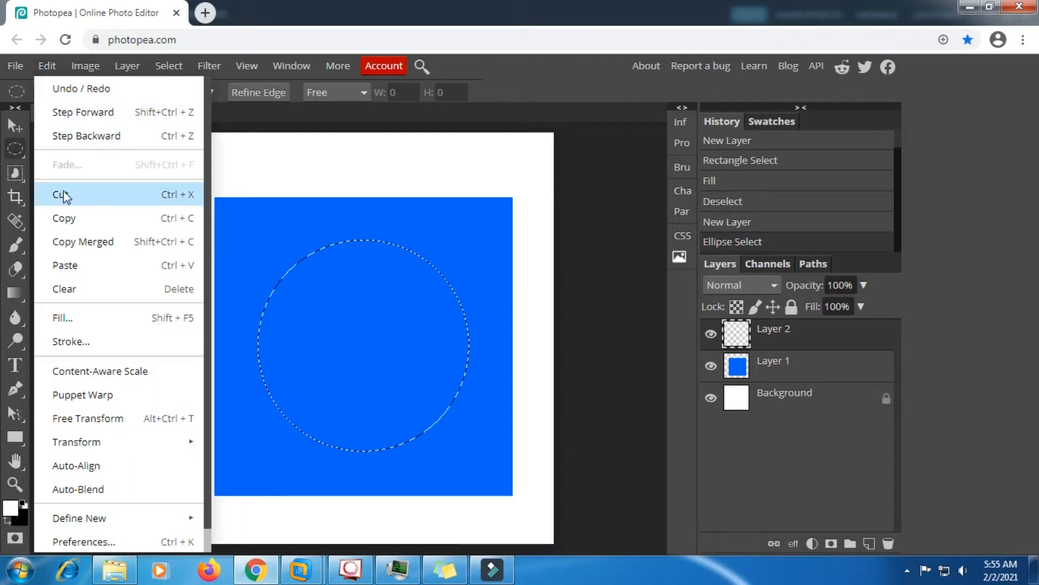
left_click(70, 316)
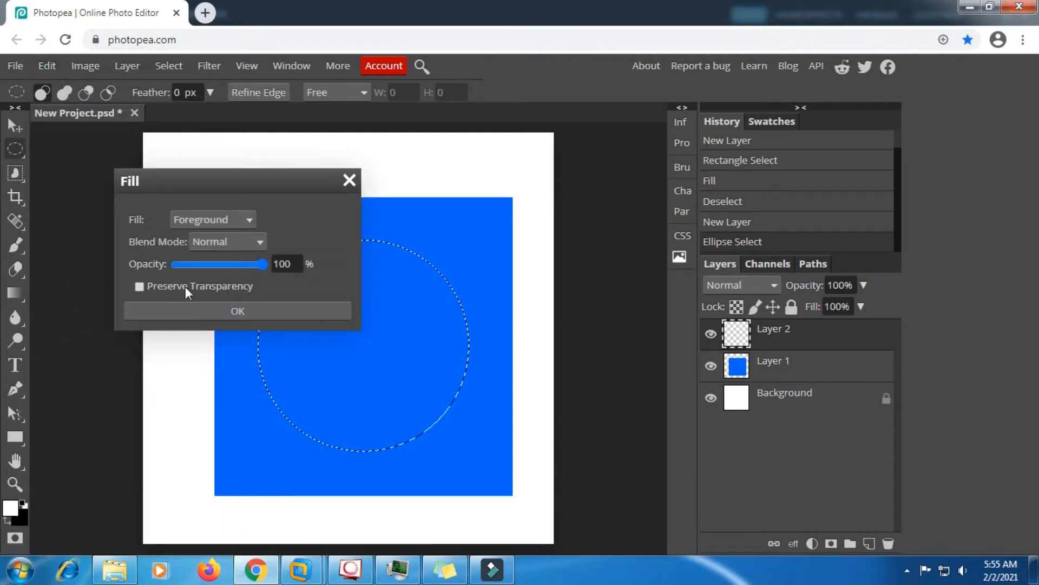
left_click(236, 310)
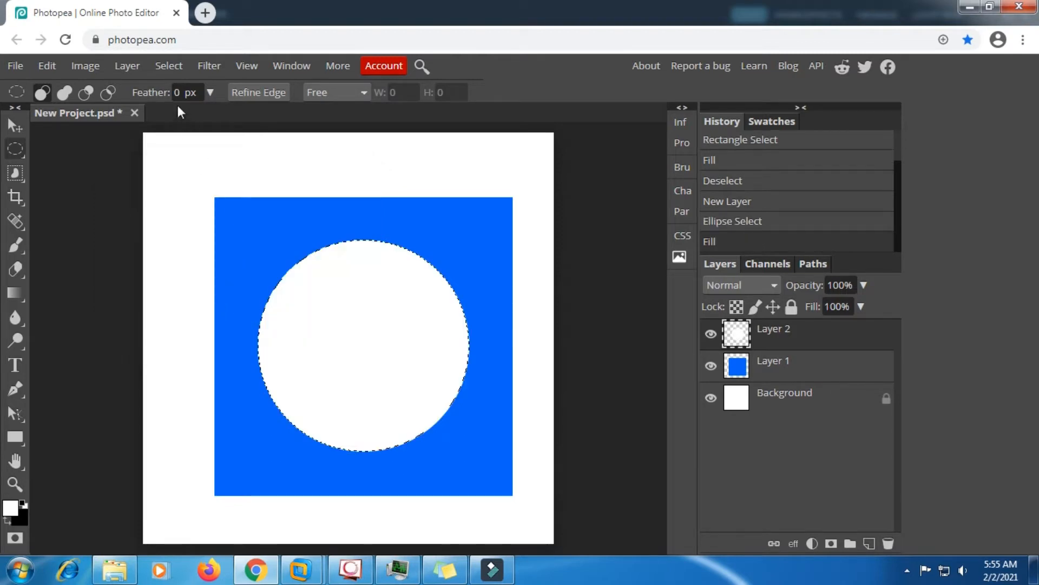
left_click(163, 67)
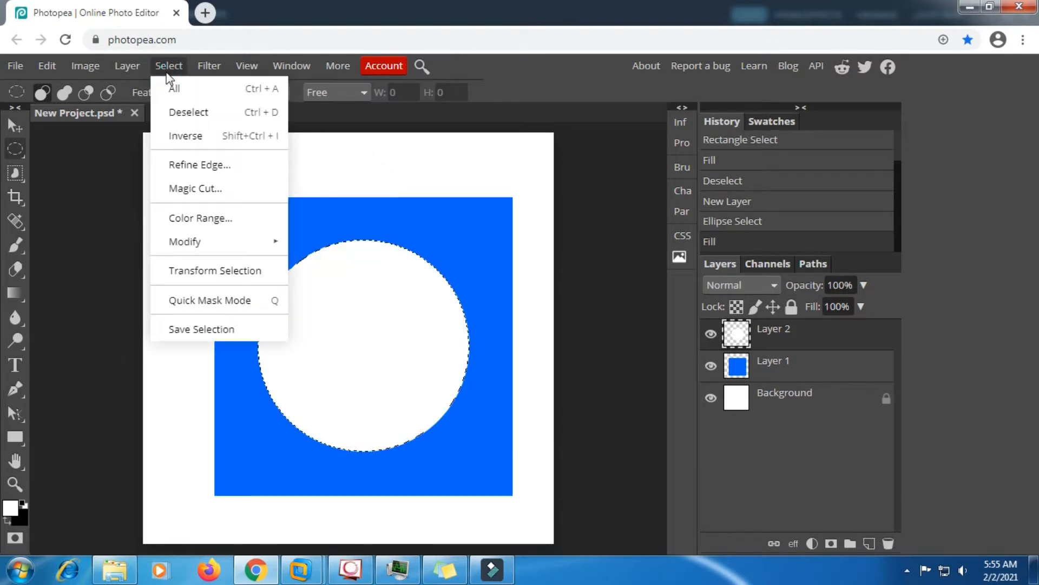
left_click(179, 118)
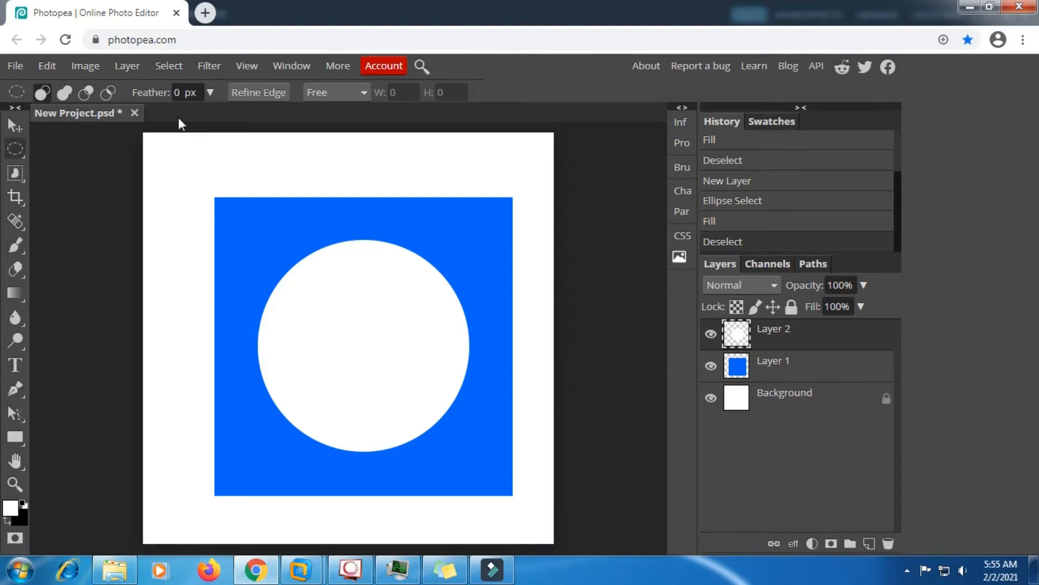
Add centre-aligned text reading "jk" inside the white circle and enlarge it to 324 px
left_click(18, 365)
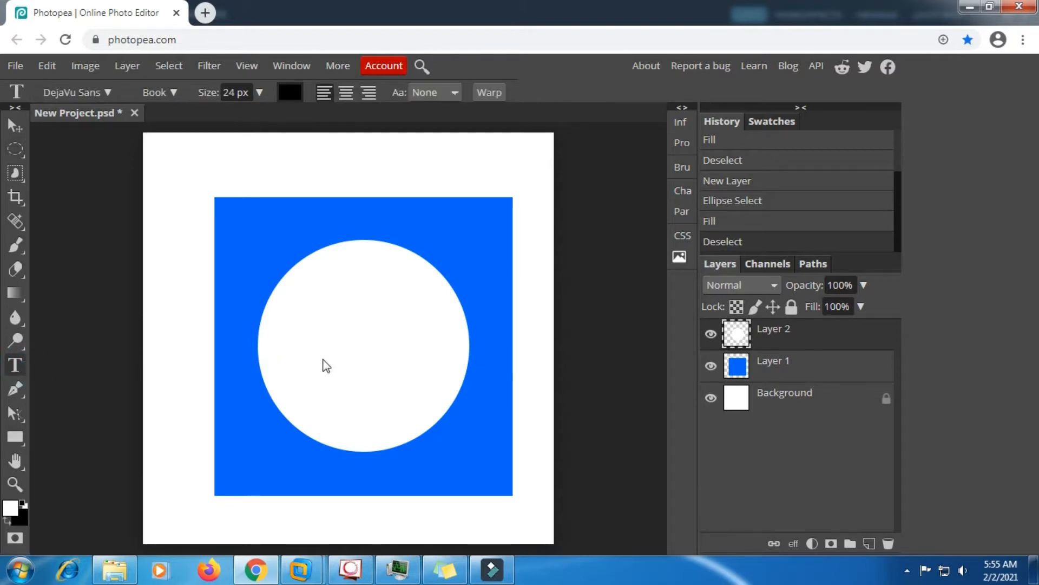
left_click(355, 336)
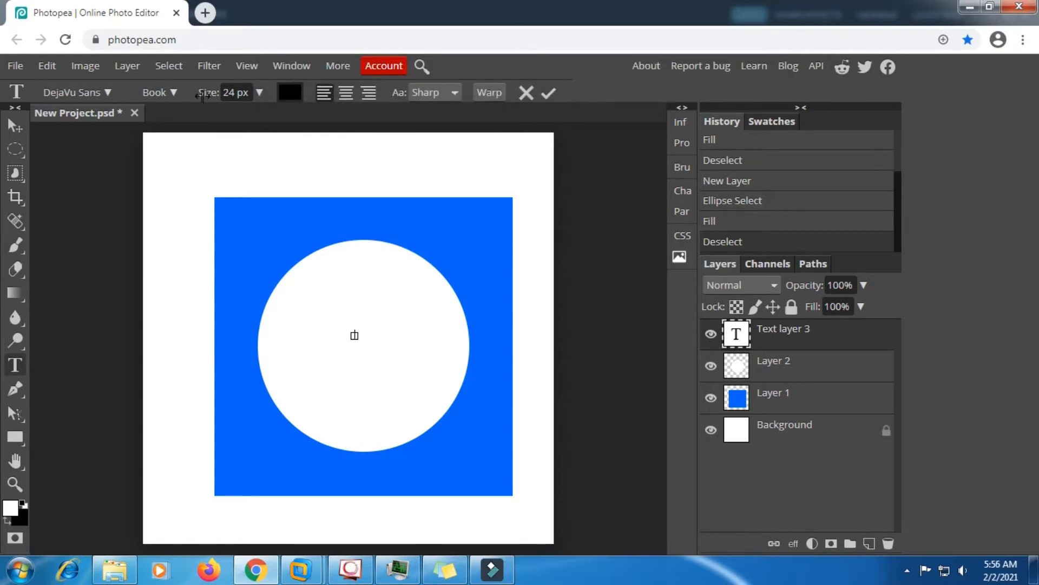
left_click_drag(203, 93, 242, 100)
type("jk")
left_click(347, 92)
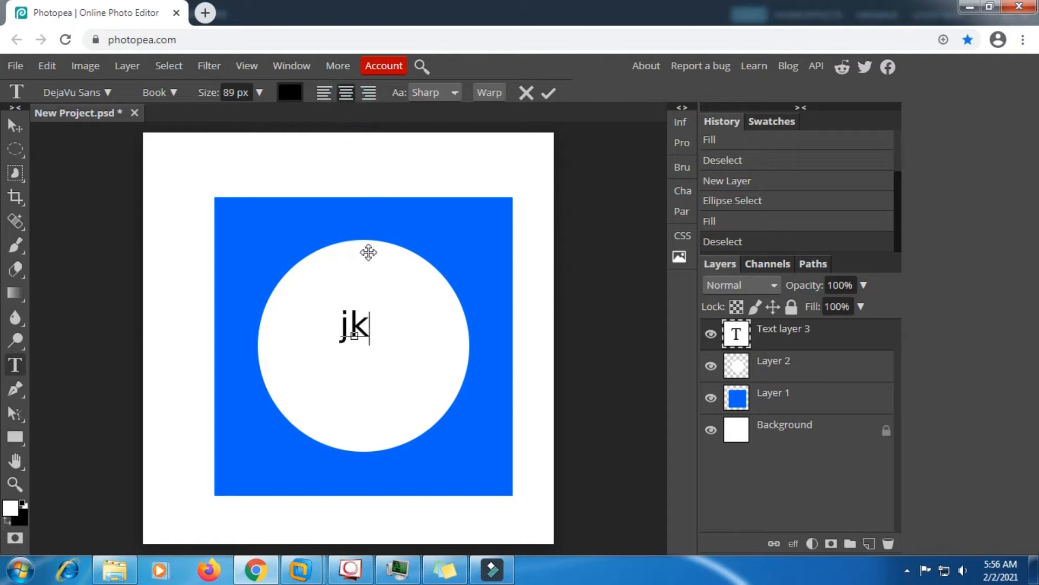
double_click(355, 330)
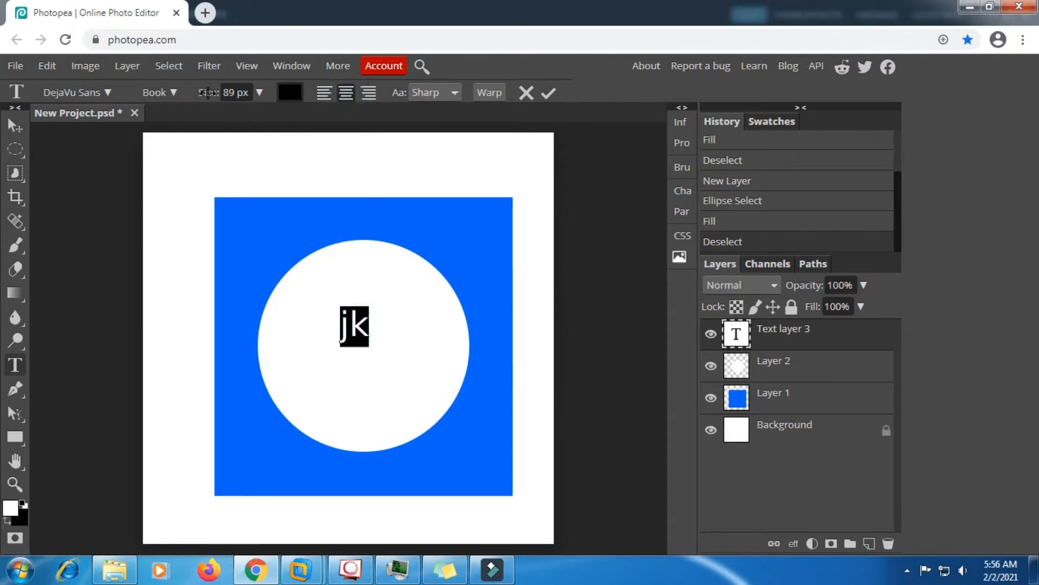
left_click_drag(209, 92, 351, 99)
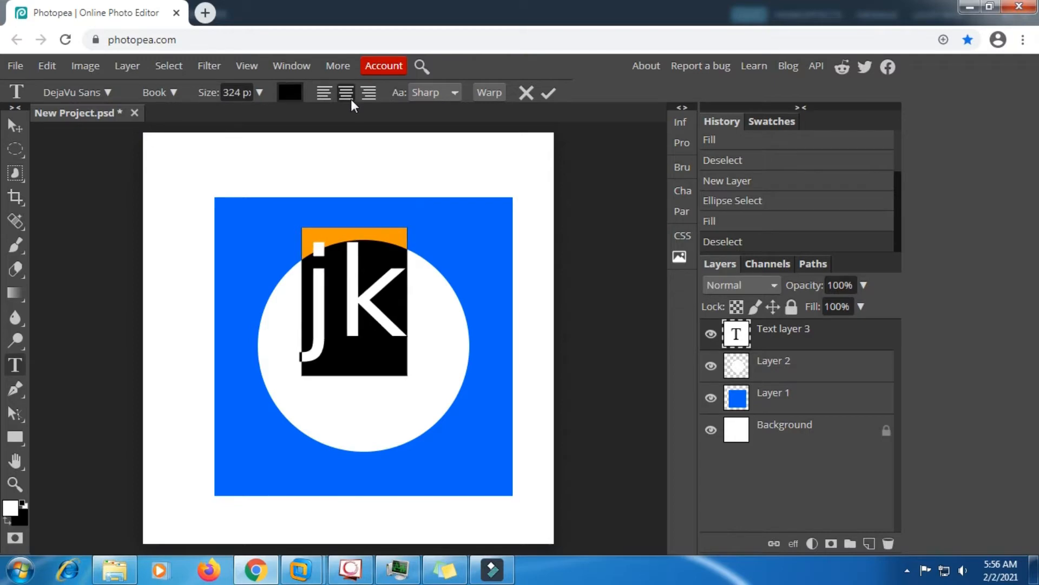
Browse the available fonts and set the selected "jk" text to Jost
left_click(106, 92)
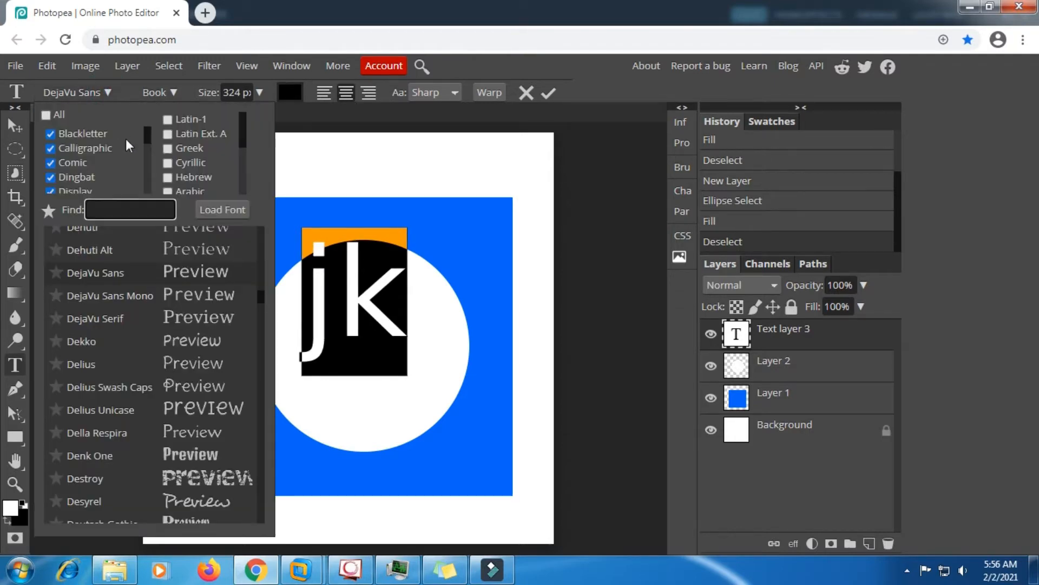
scroll(169, 247, "down", 7)
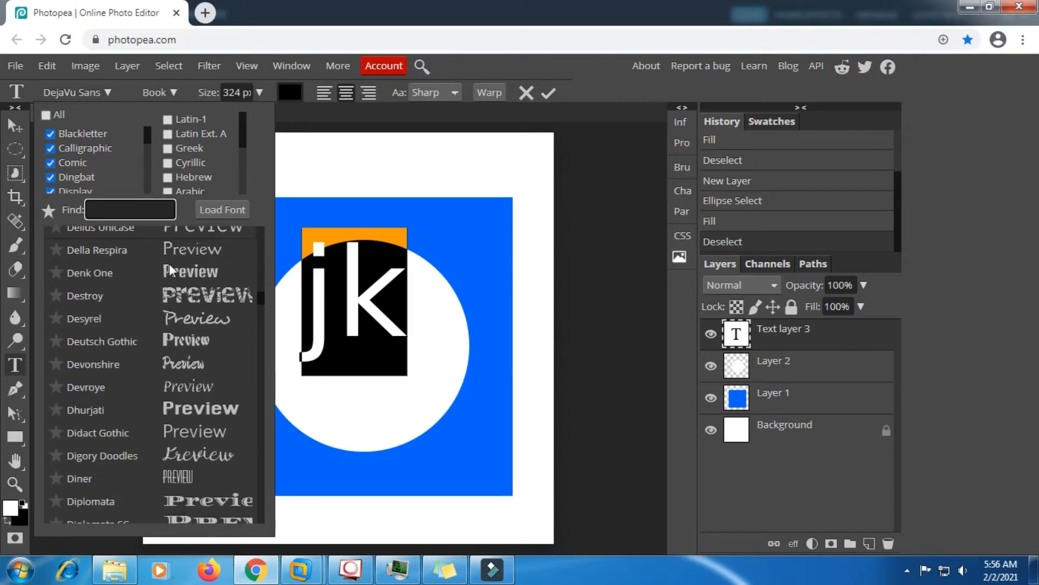
scroll(169, 268, "down", 15)
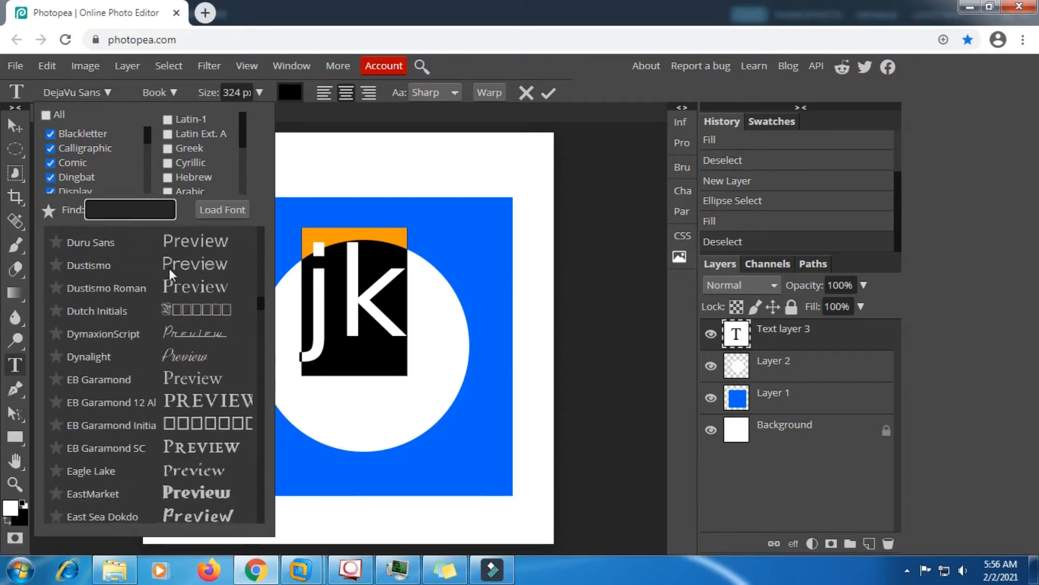
scroll(169, 268, "down", 15)
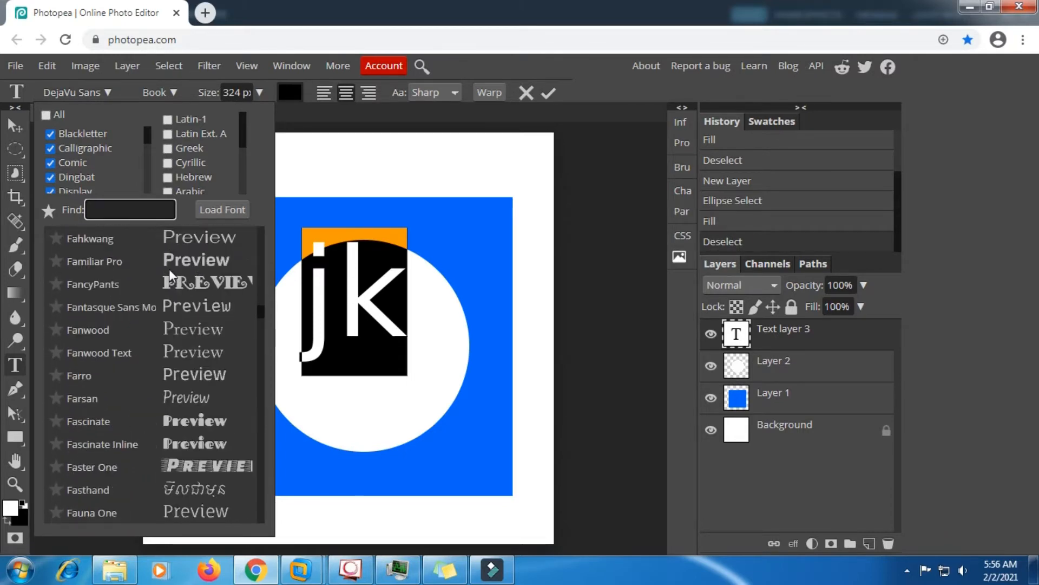
scroll(169, 281, "down", 12)
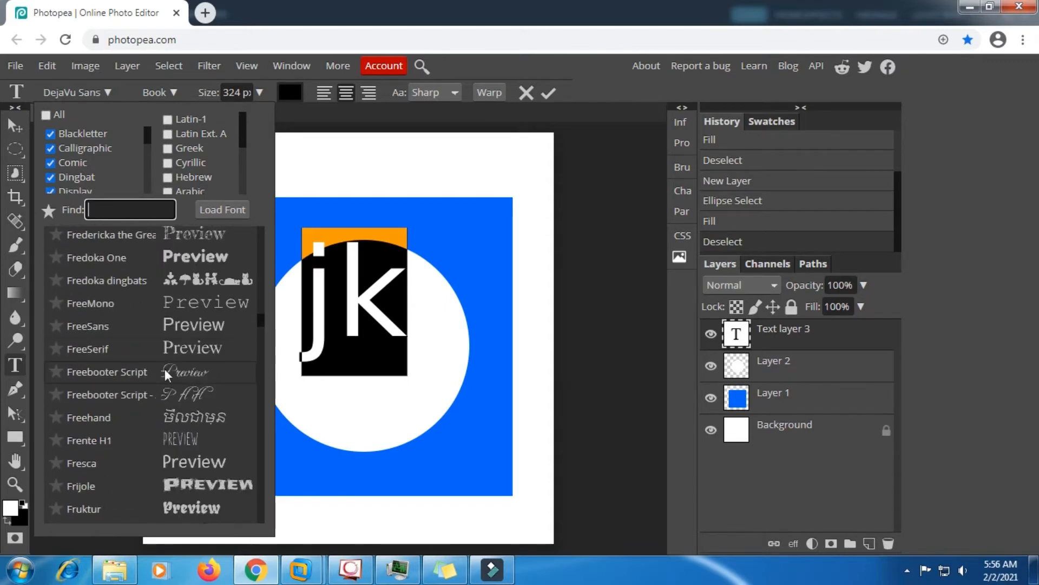
scroll(165, 368, "down", 12)
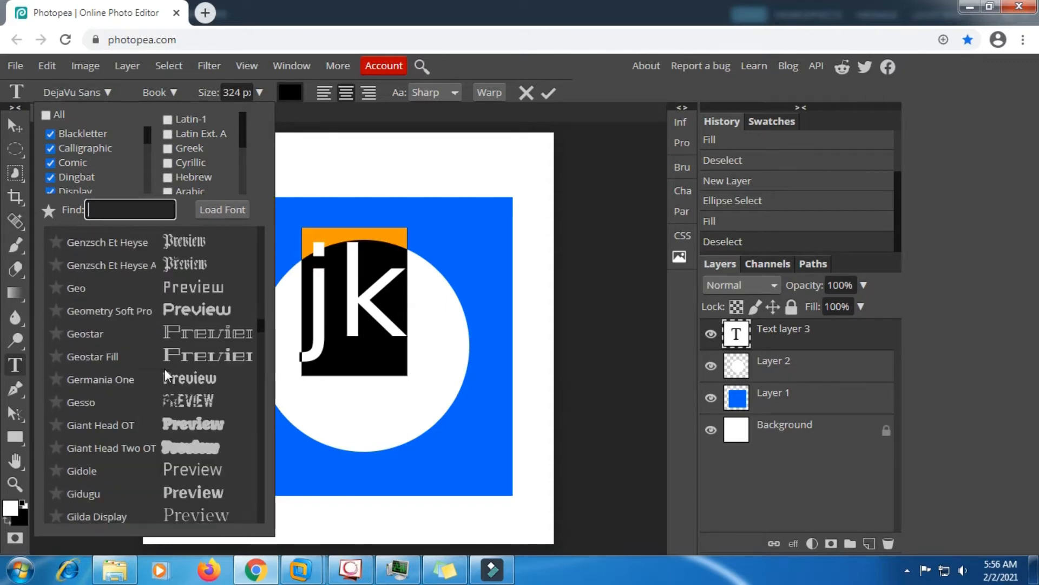
scroll(164, 369, "down", 5)
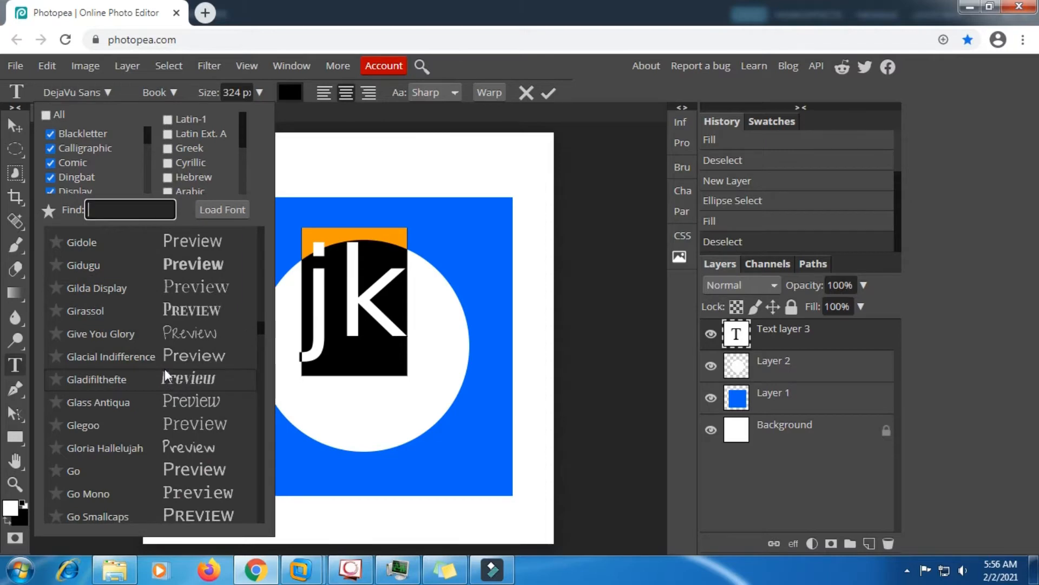
scroll(165, 368, "down", 7)
scroll(164, 369, "down", 10)
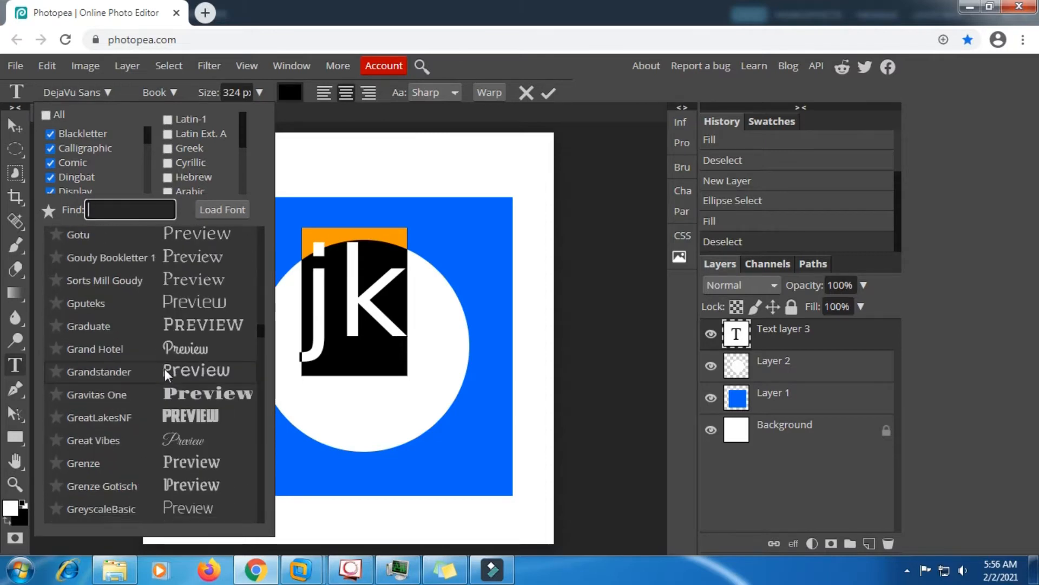
scroll(165, 369, "down", 6)
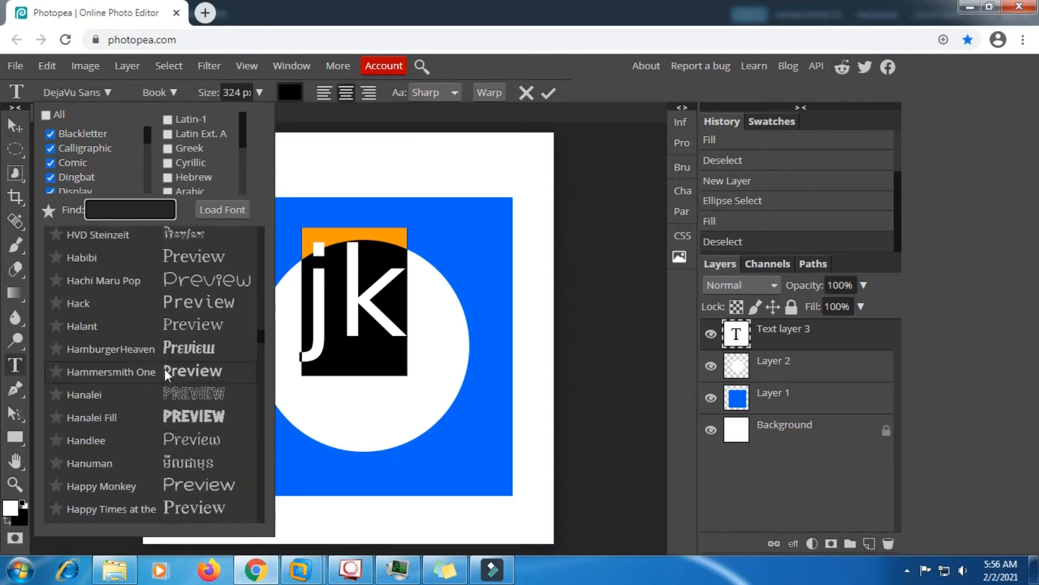
scroll(165, 368, "down", 5)
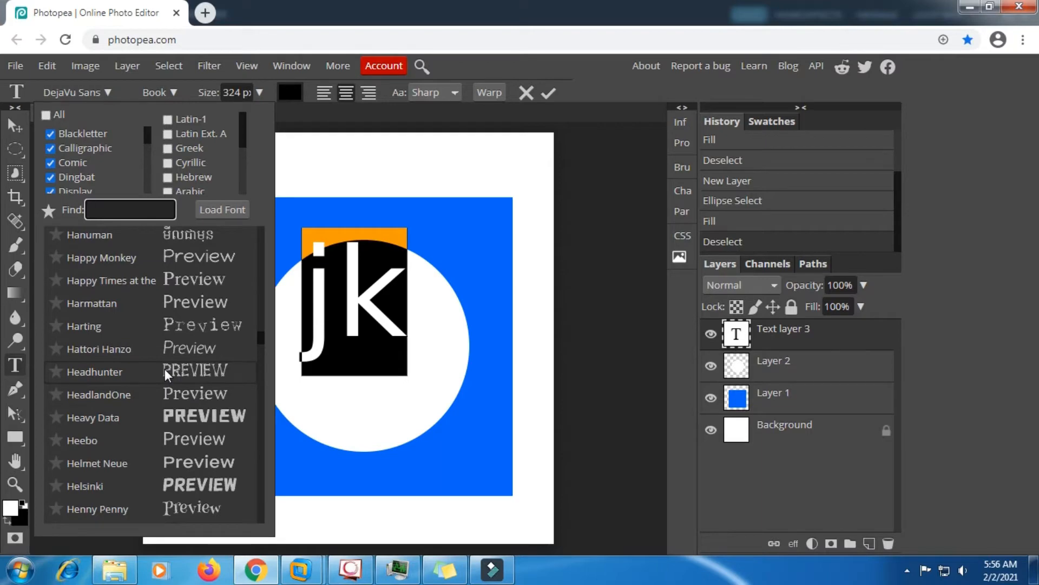
scroll(164, 369, "down", 10)
scroll(165, 369, "down", 3)
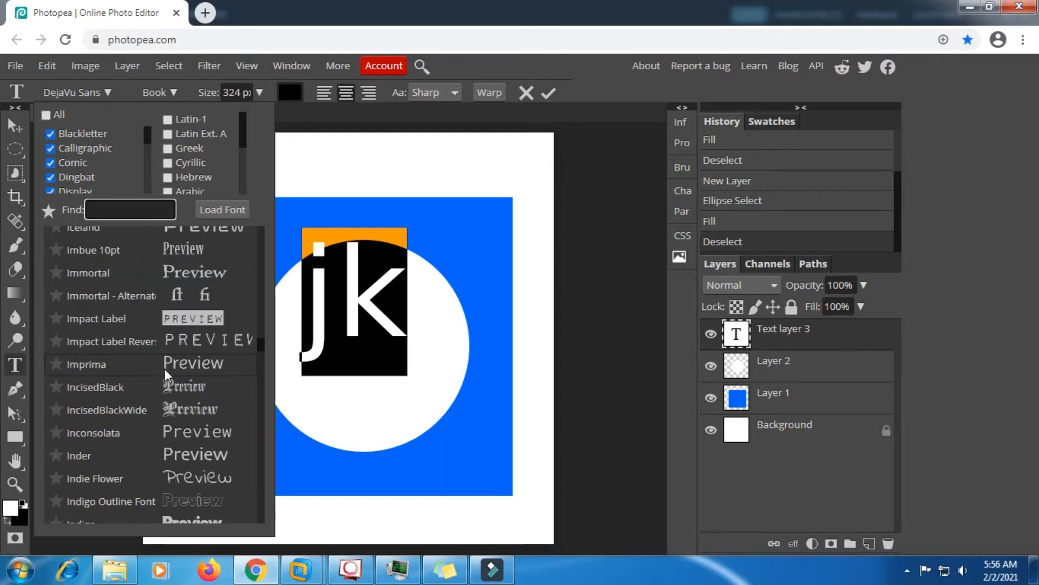
scroll(165, 369, "down", 8)
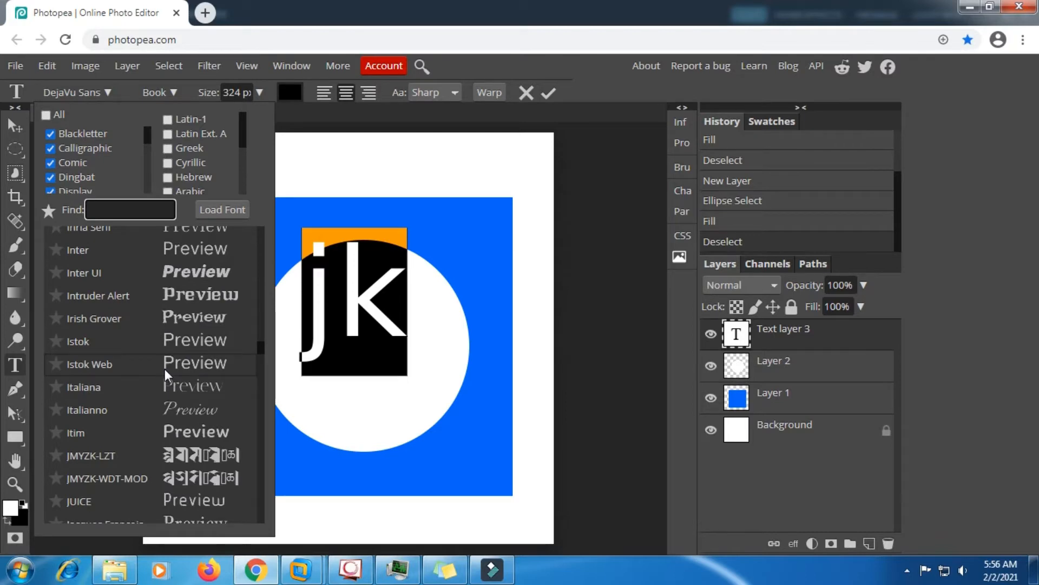
scroll(164, 369, "down", 7)
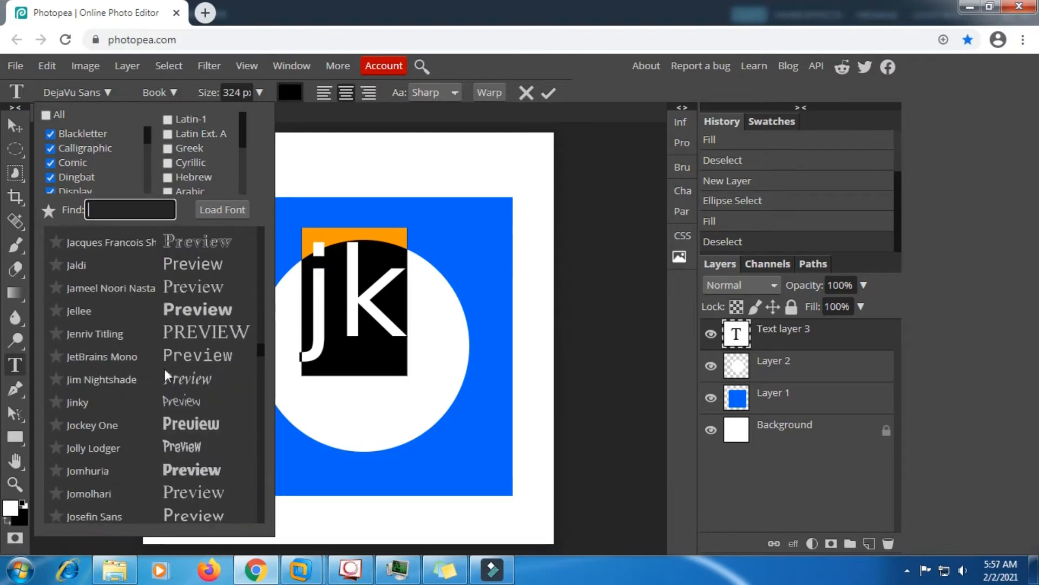
scroll(165, 368, "down", 4)
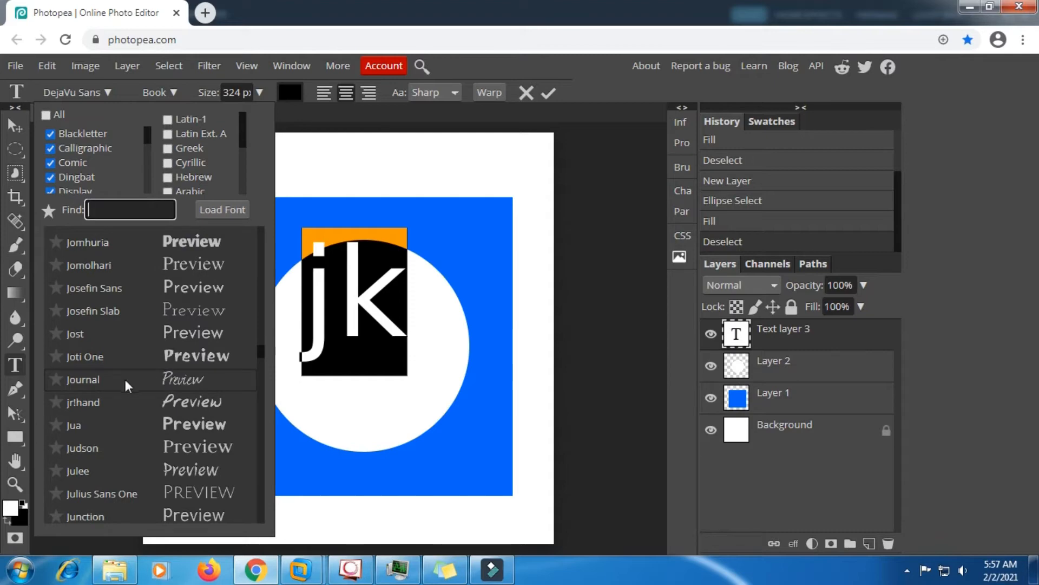
left_click(86, 333)
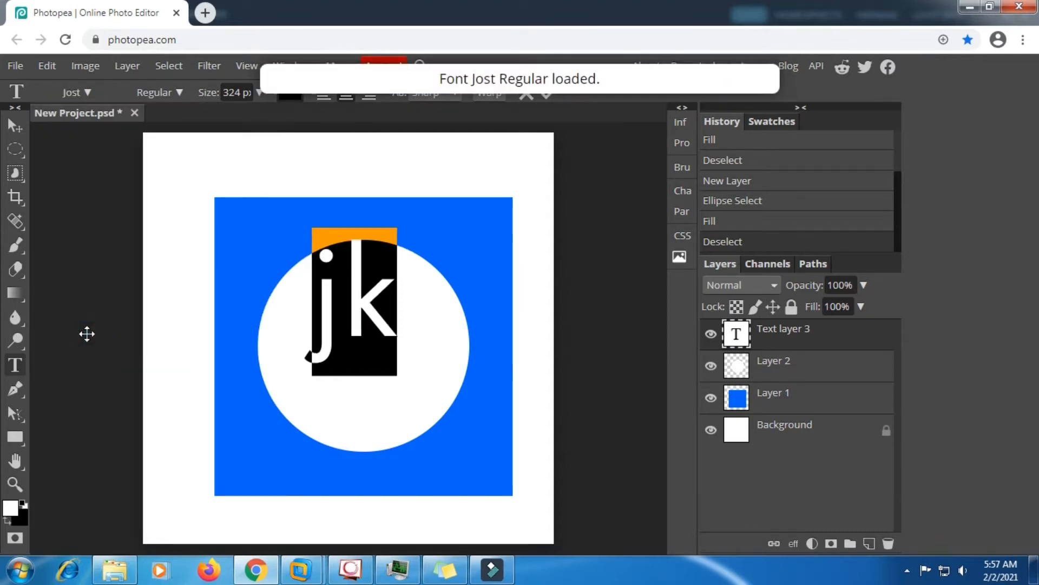
left_click(88, 92)
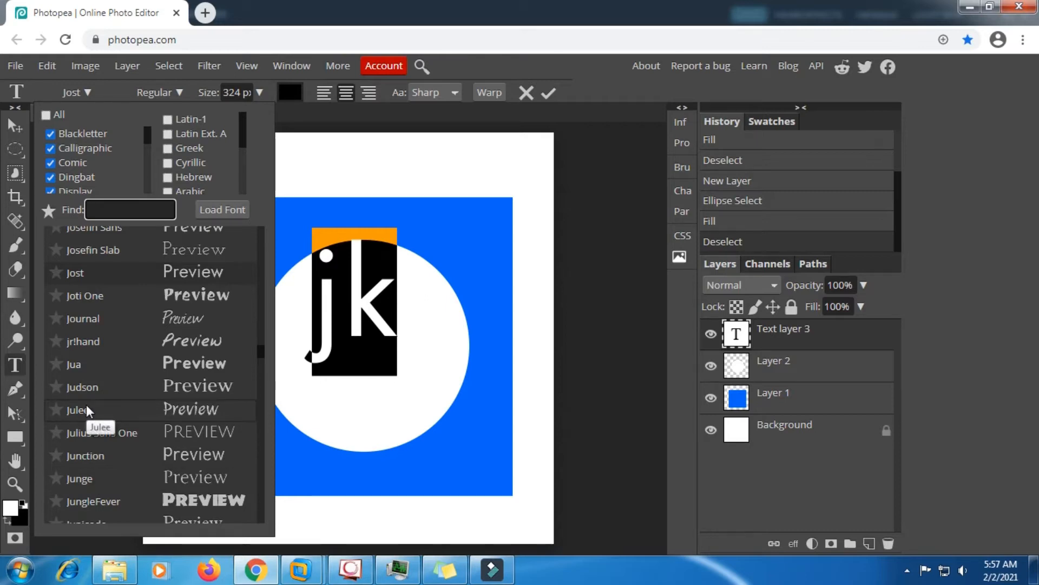
scroll(86, 405, "up", 3)
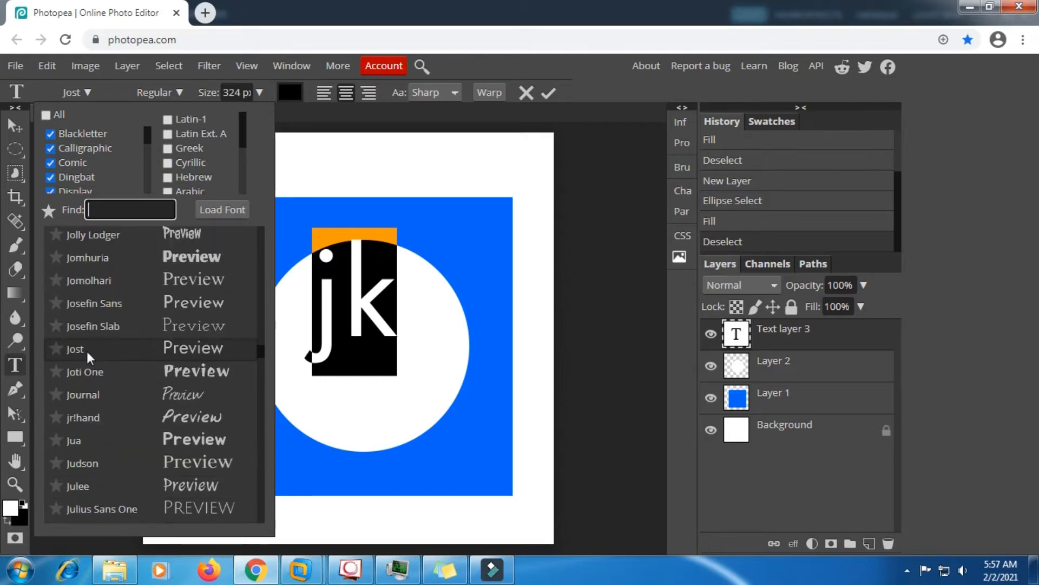
left_click(86, 348)
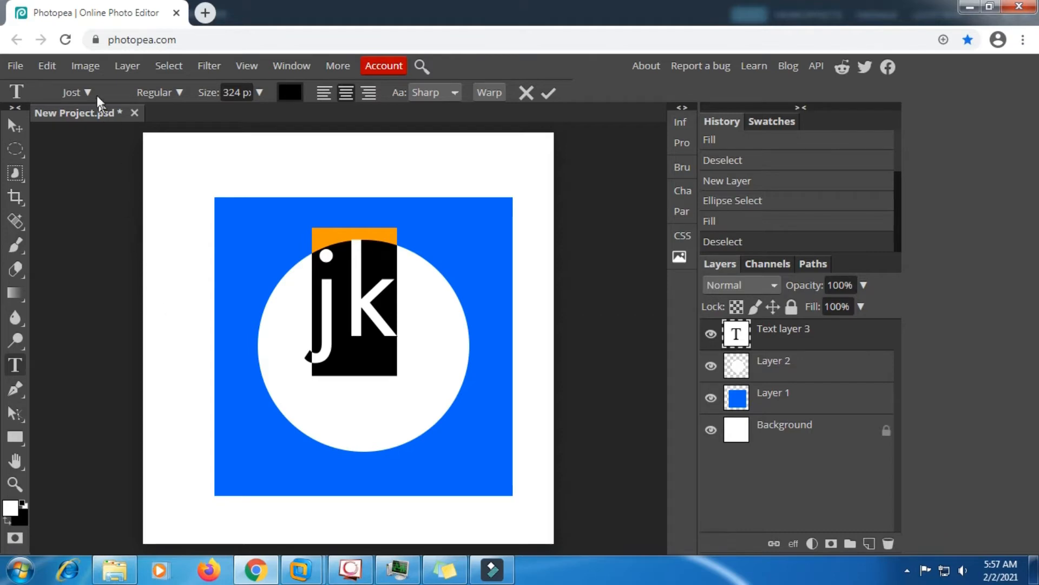
Change the font of the selected "jk" text to Jockey One
left_click(86, 88)
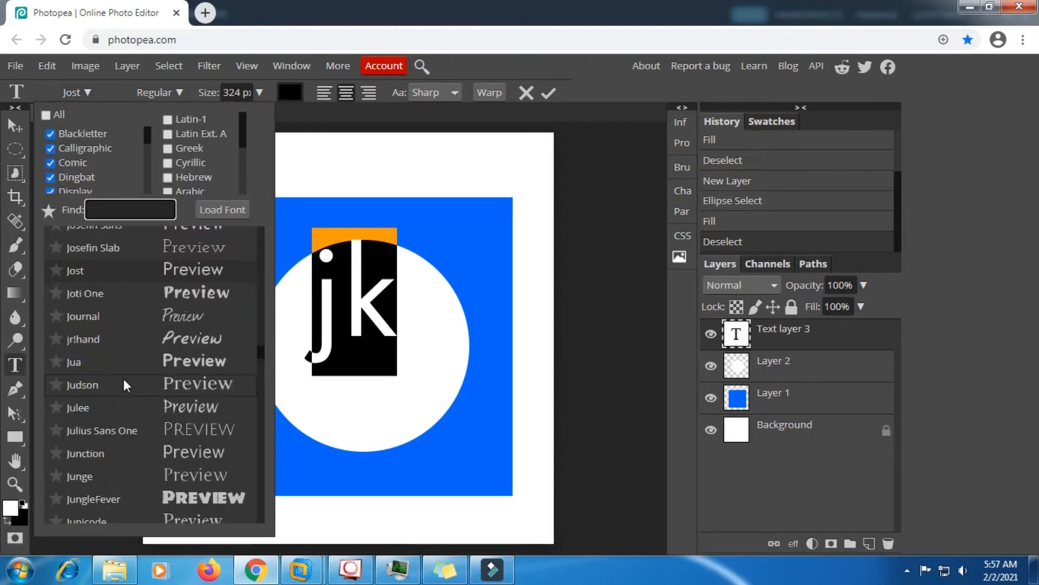
scroll(124, 380, "down", 2)
scroll(124, 381, "down", 2)
scroll(124, 380, "down", 3)
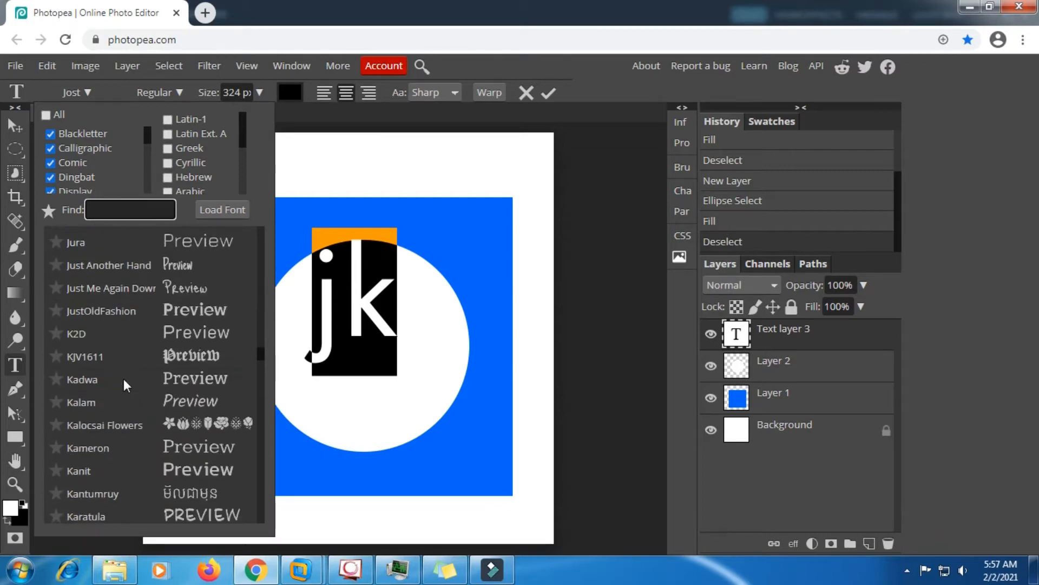
scroll(124, 379, "up", 4)
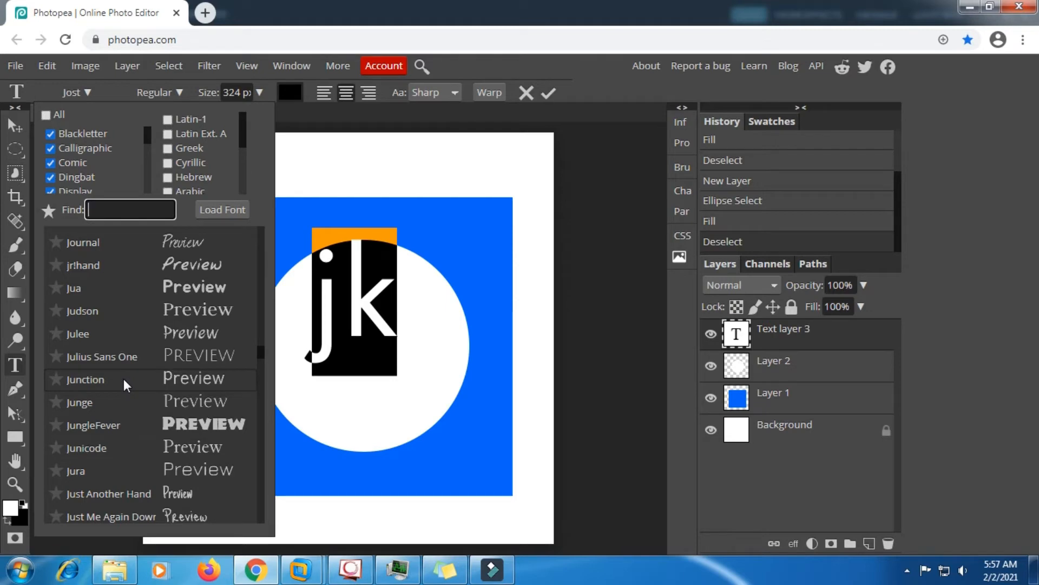
scroll(77, 287, "up", 1)
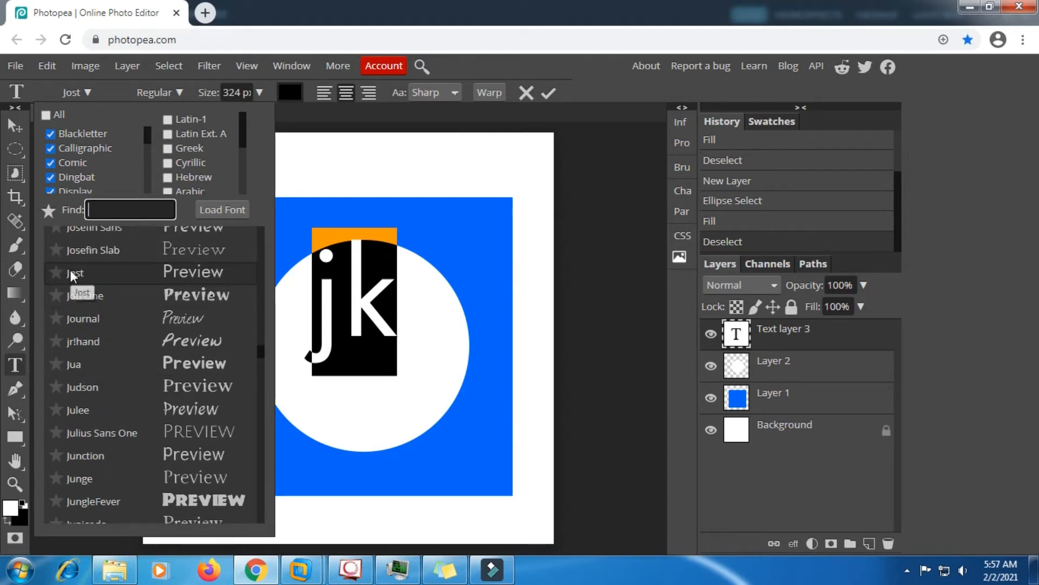
scroll(70, 270, "up", 1)
scroll(100, 277, "up", 1)
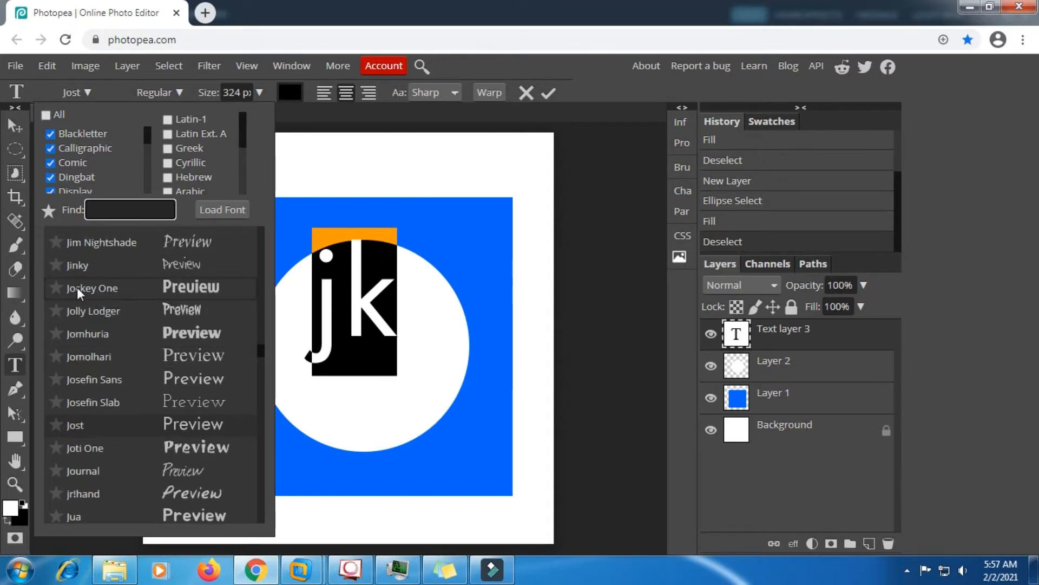
left_click(116, 287)
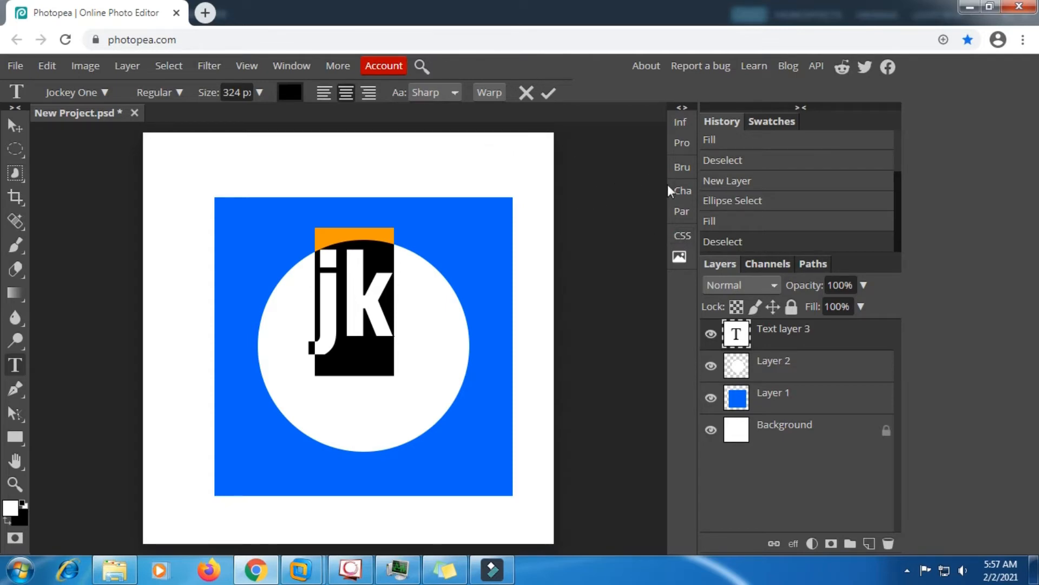
Apply faux italic to the "jk" text, enlarge it to 550 px and commit the text edit
left_click(681, 191)
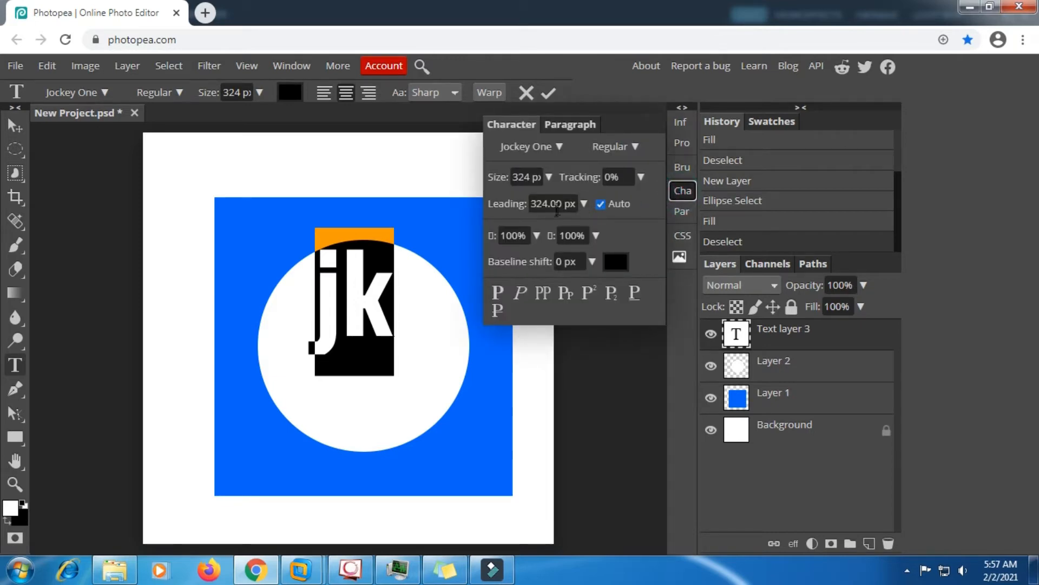
left_click(518, 294)
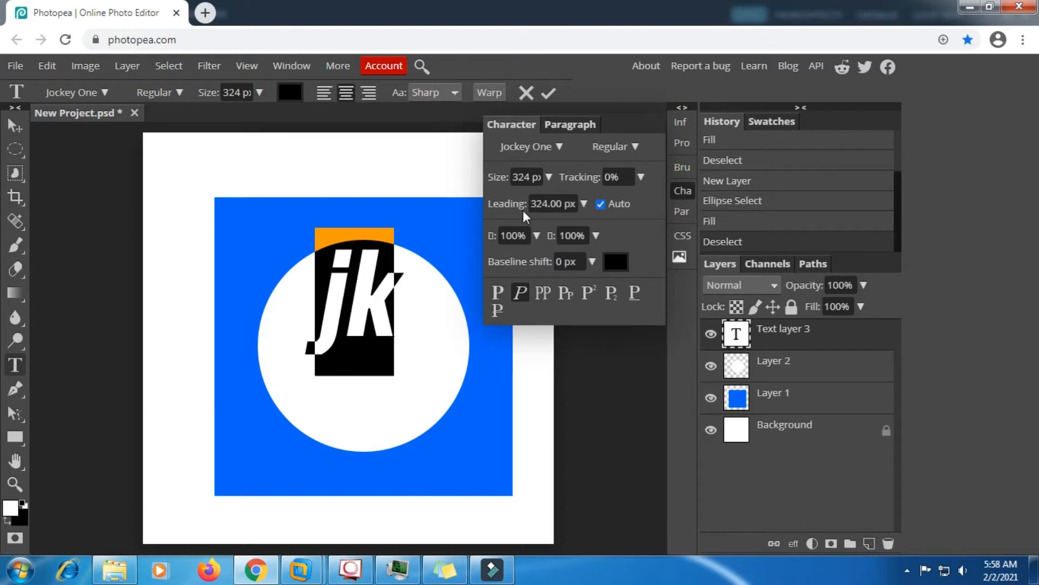
left_click(680, 191)
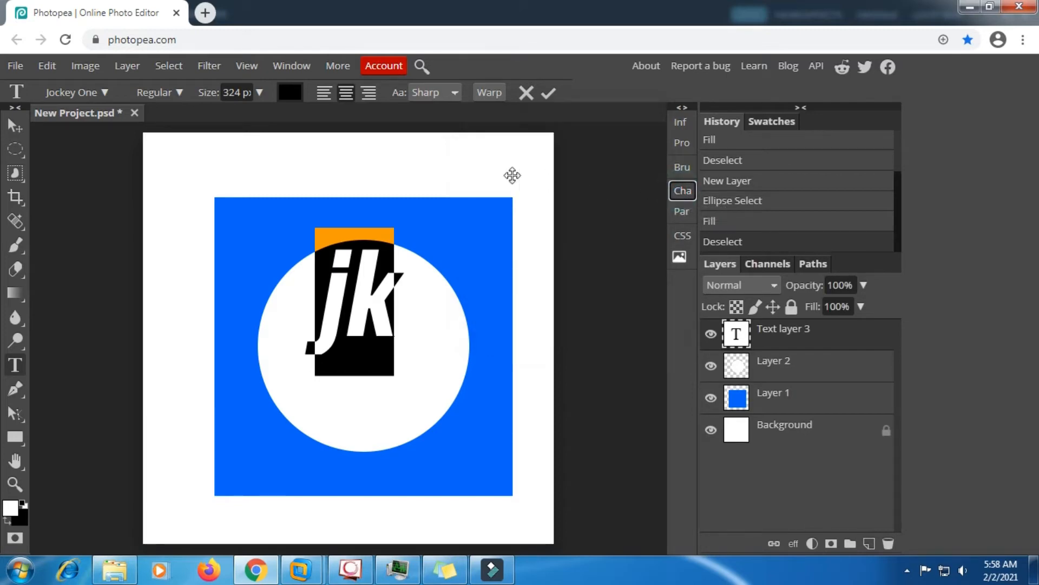
left_click_drag(203, 96, 343, 106)
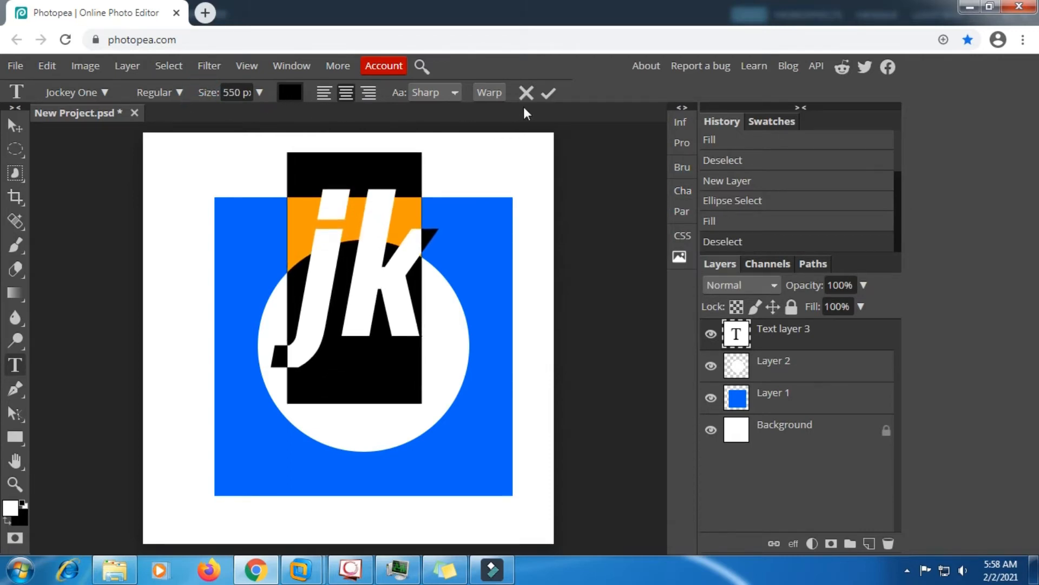
left_click(550, 94)
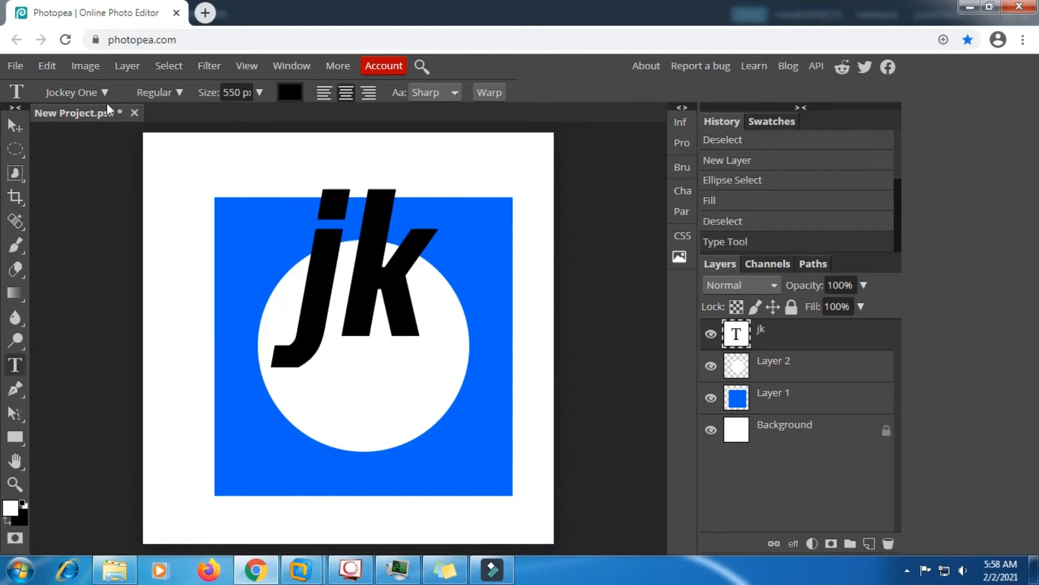
Move the "jk" text down so it sits over the white circle
left_click(15, 125)
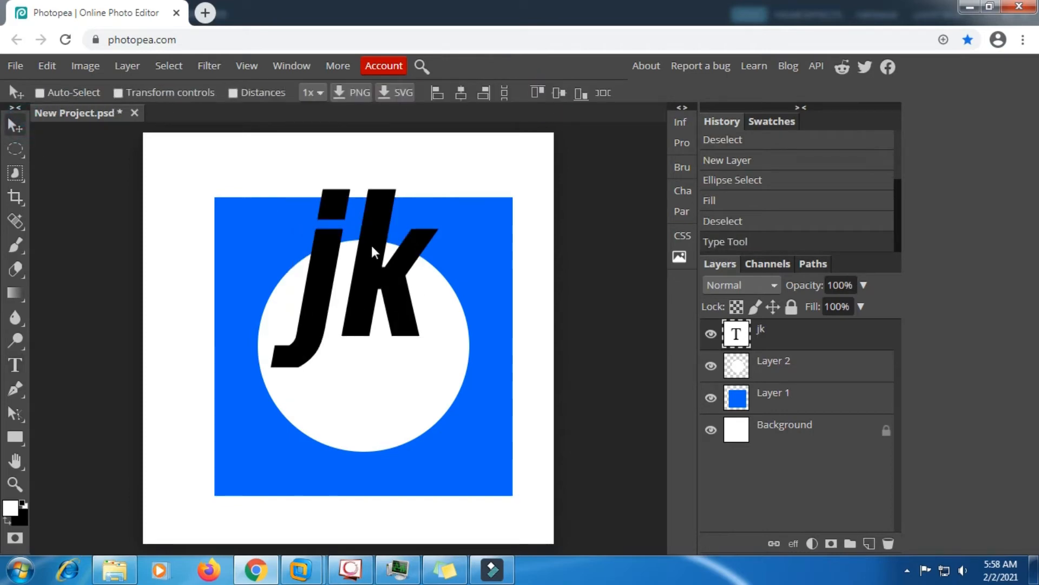
left_click_drag(372, 245, 377, 316)
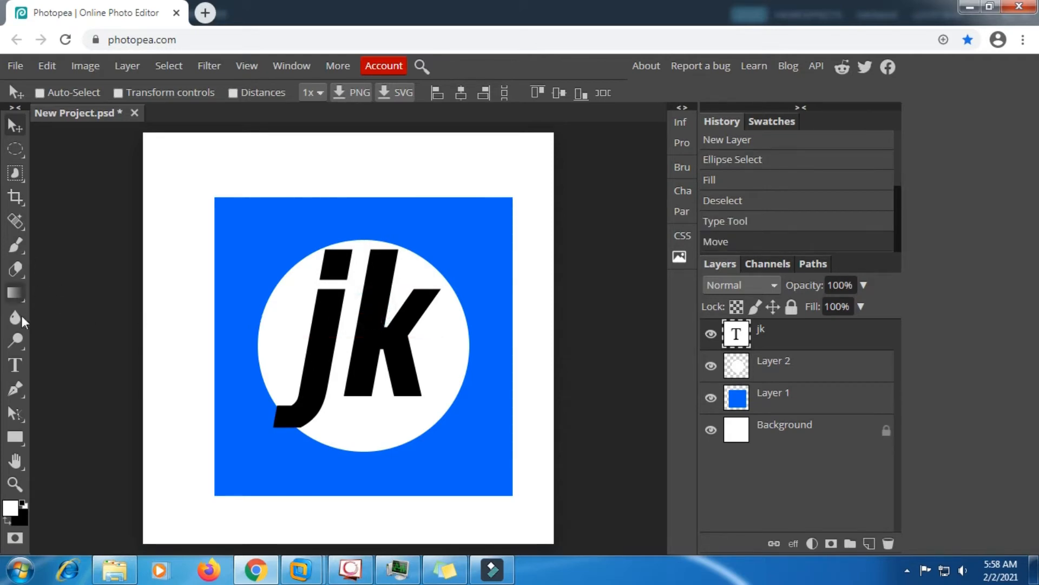
Recolour the "jk" text to the square's blue (0065ff), enlarge it to 705 px and commit the text edit
left_click(15, 365)
left_click(352, 342)
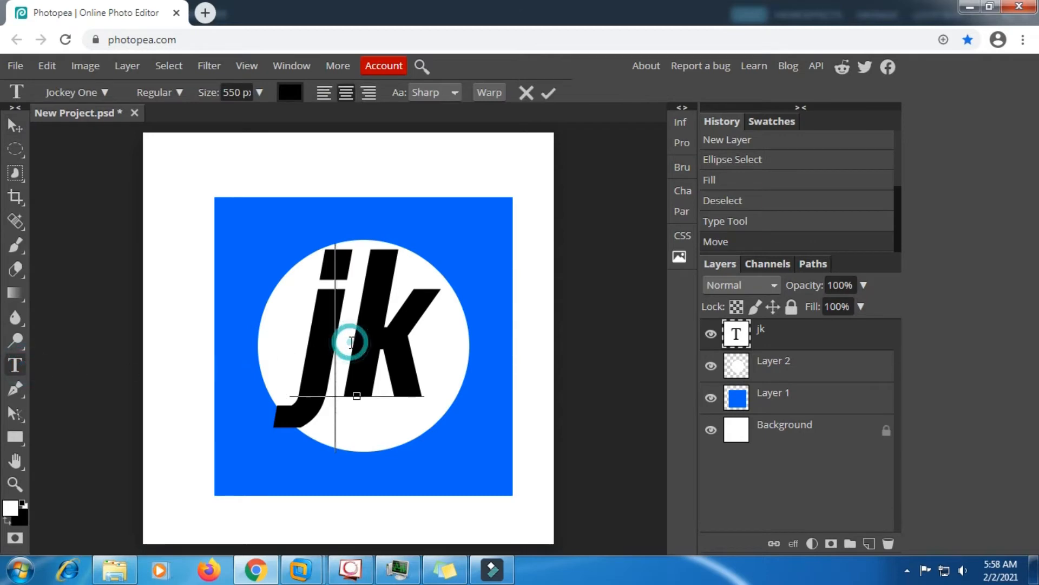
left_click(431, 318)
left_click_drag(431, 319, 297, 315)
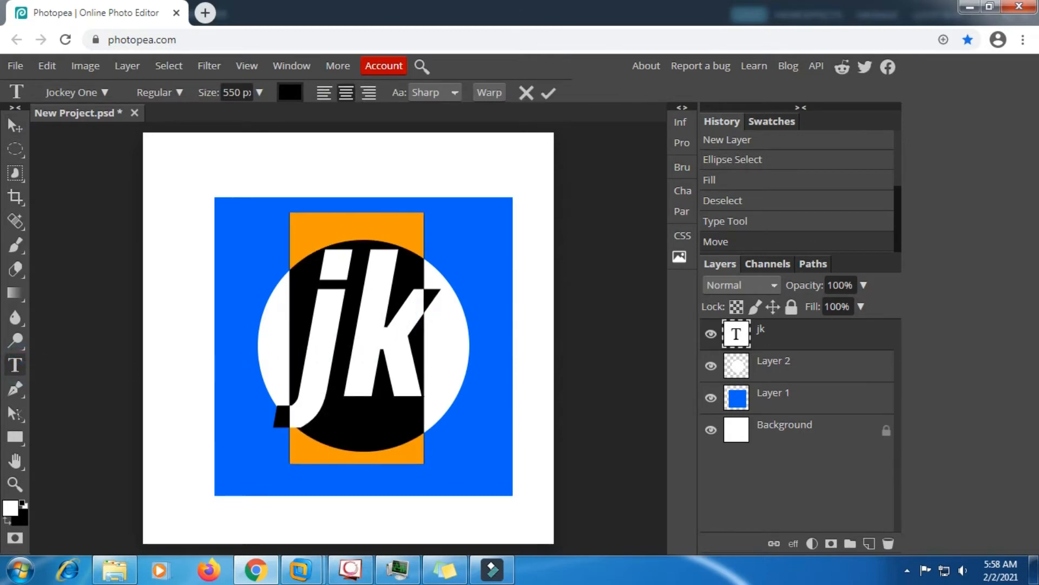
left_click(290, 94)
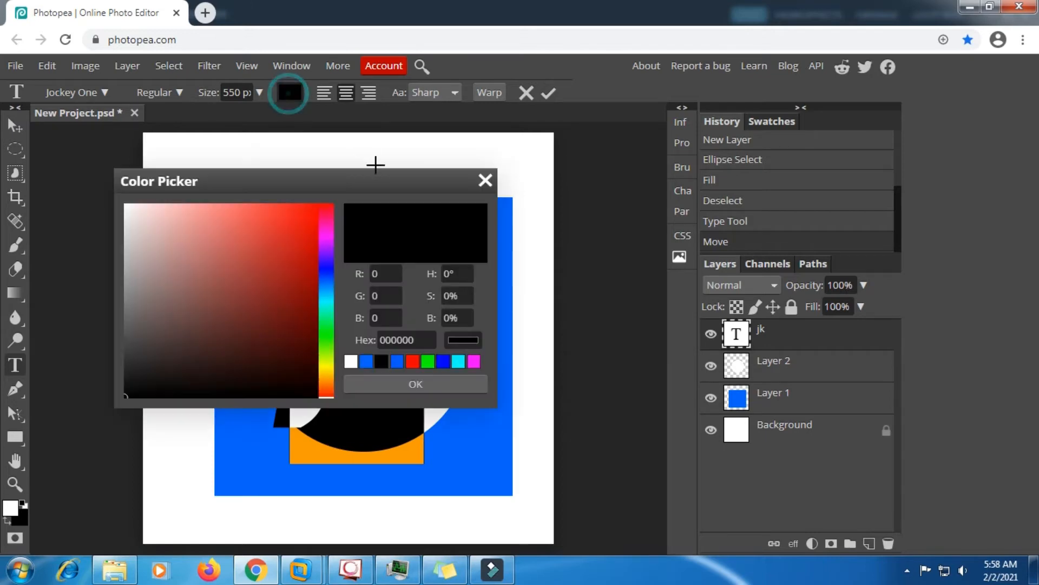
left_click(501, 233)
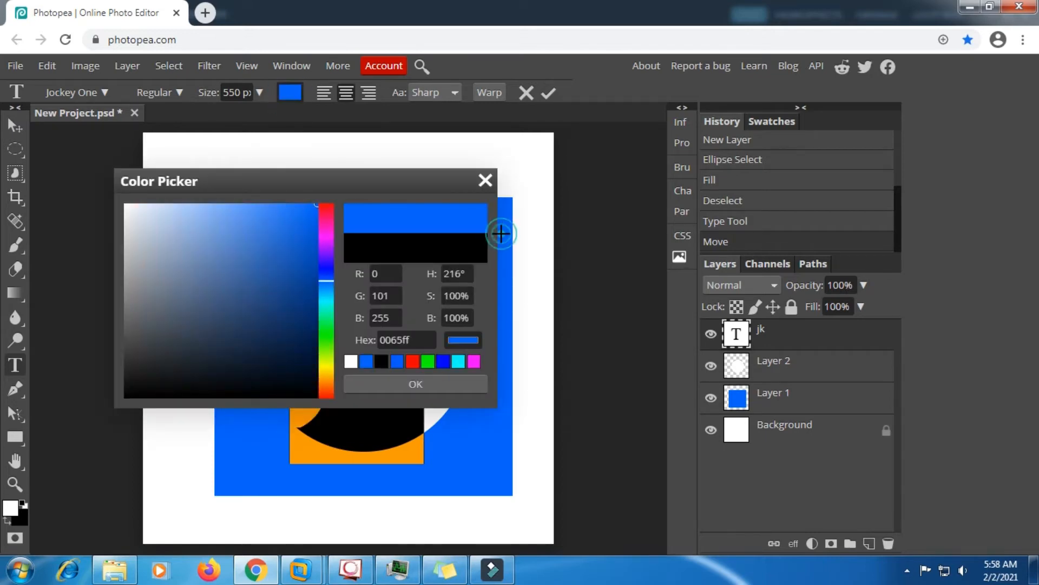
left_click(397, 382)
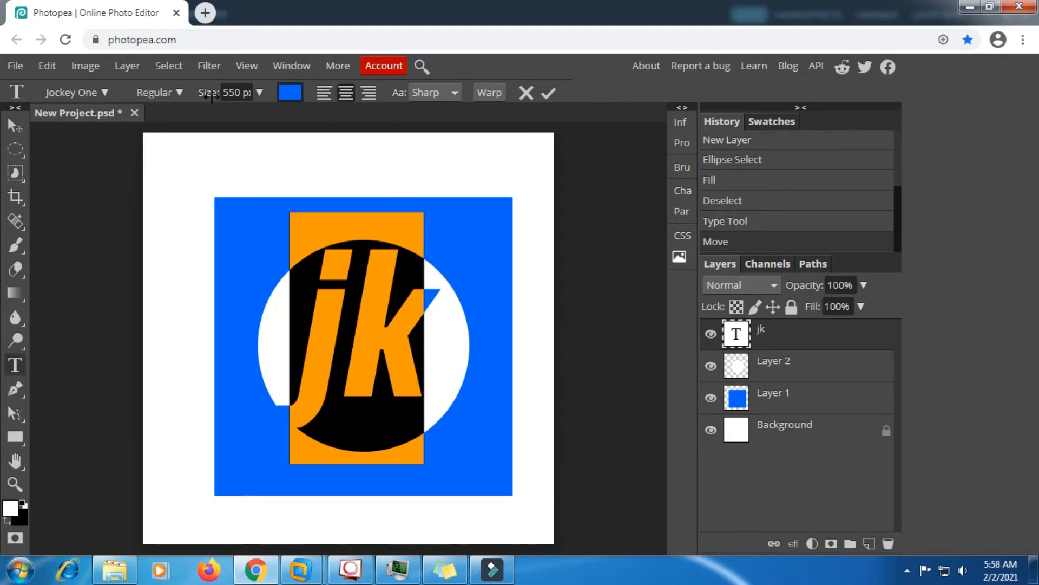
left_click_drag(214, 98, 308, 113)
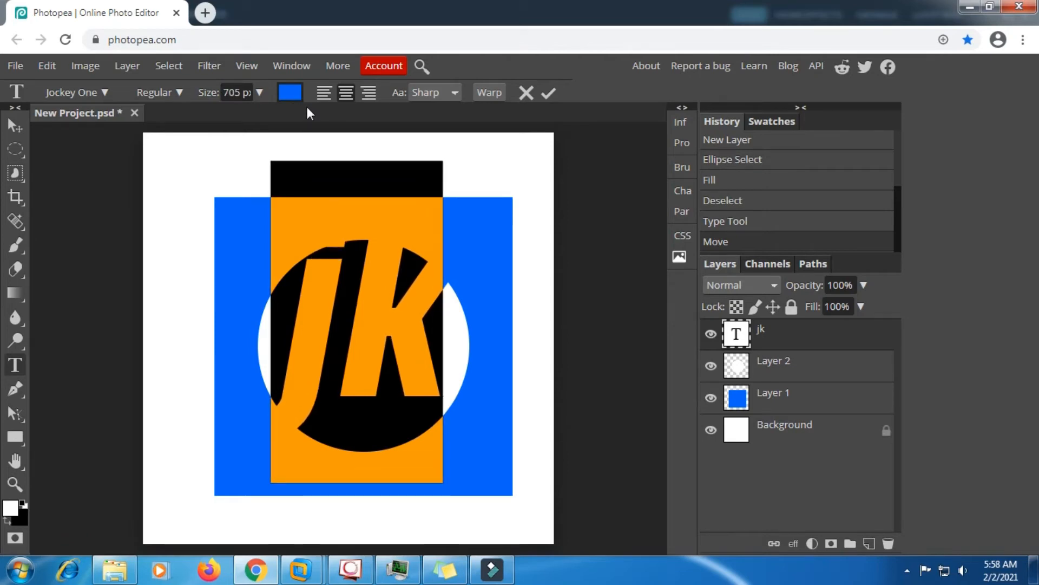
left_click(549, 93)
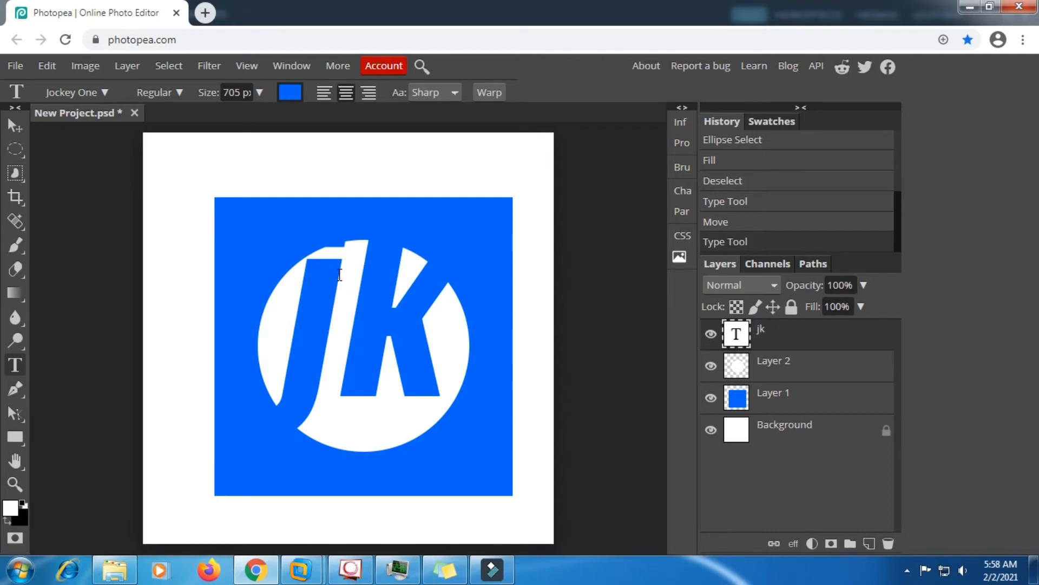
Select the whole canvas with a rectangular selection and centre the "jk" text layer on it horizontally and vertically
key("ctrl+minus")
left_click(21, 145)
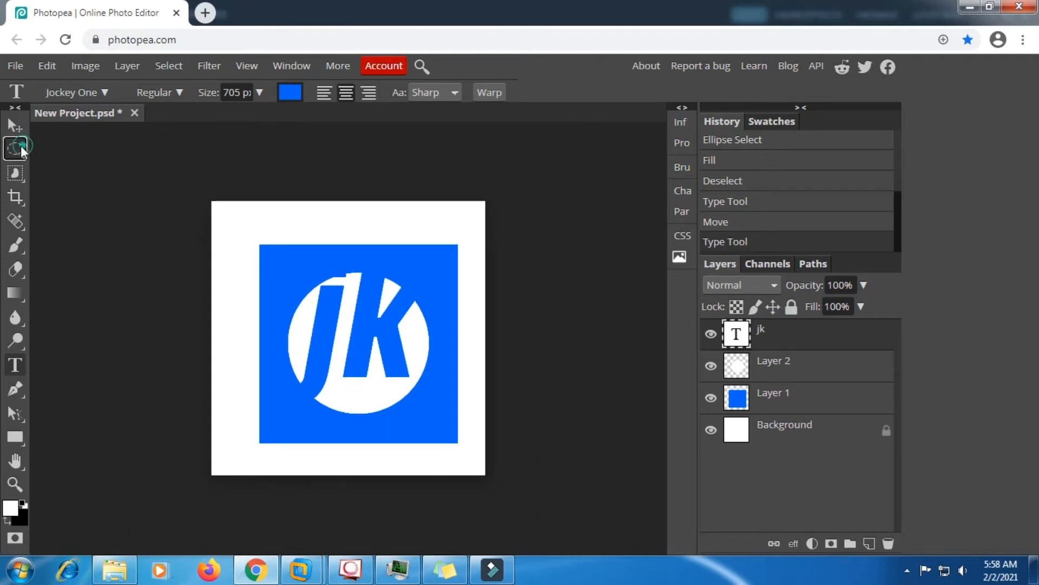
left_click(68, 147)
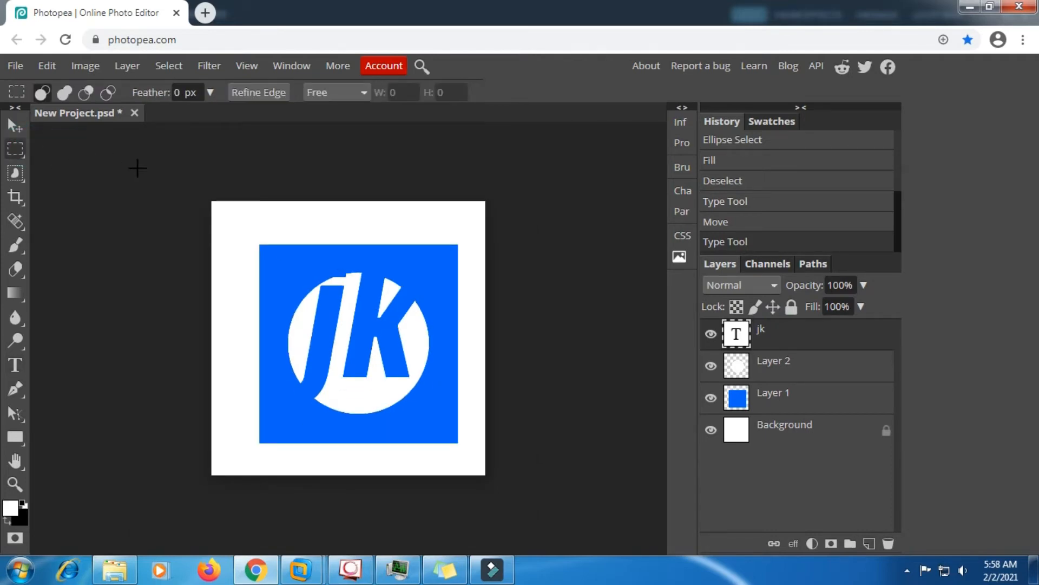
left_click_drag(195, 177, 548, 504)
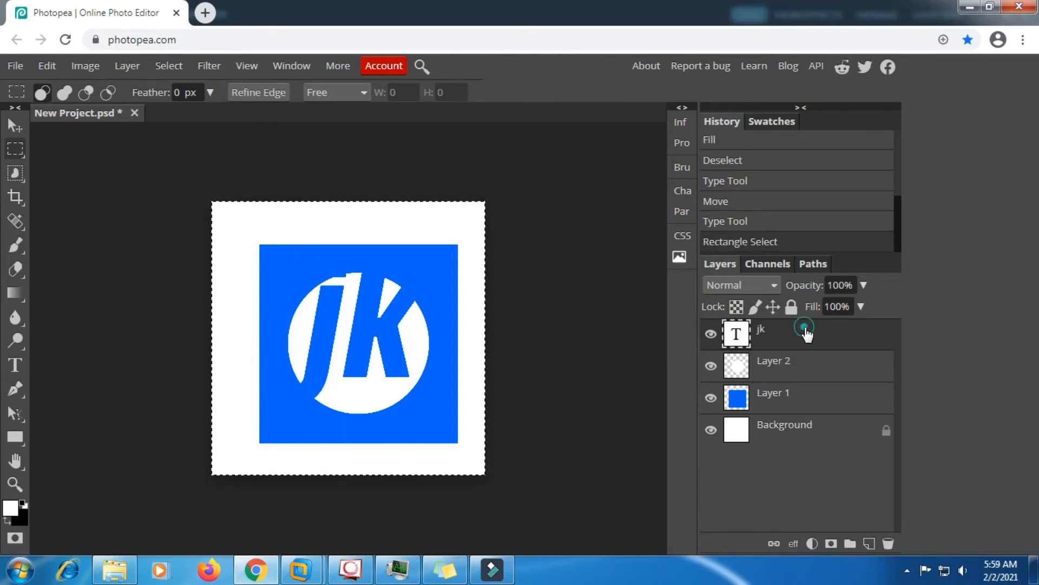
left_click(12, 127)
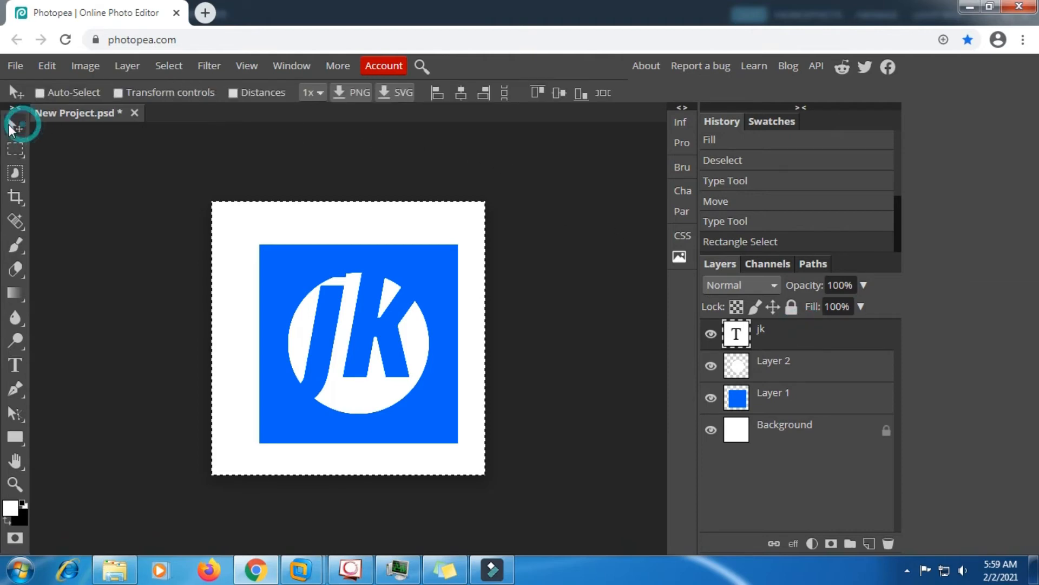
left_click(461, 96)
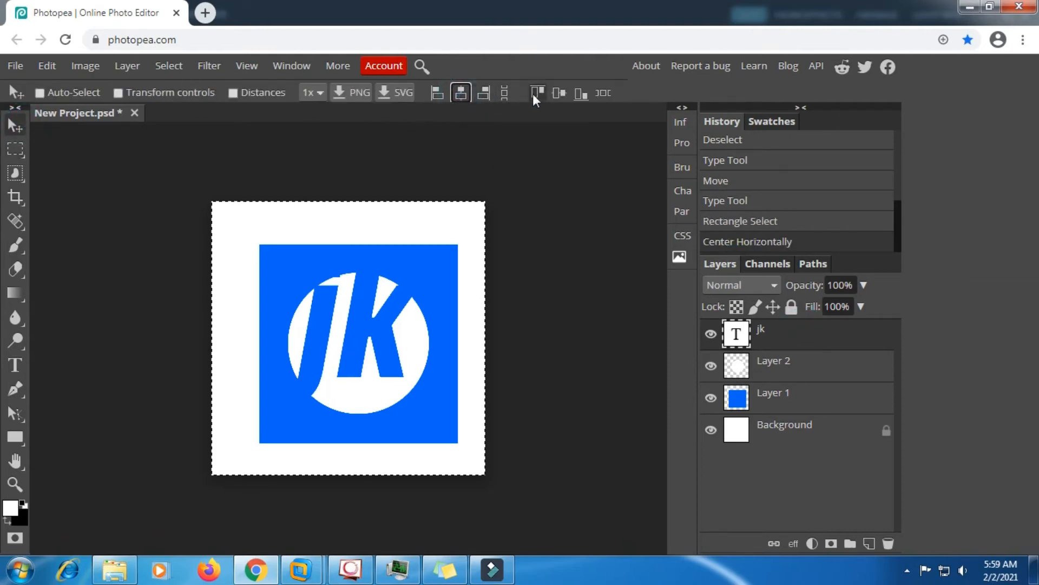
left_click(561, 95)
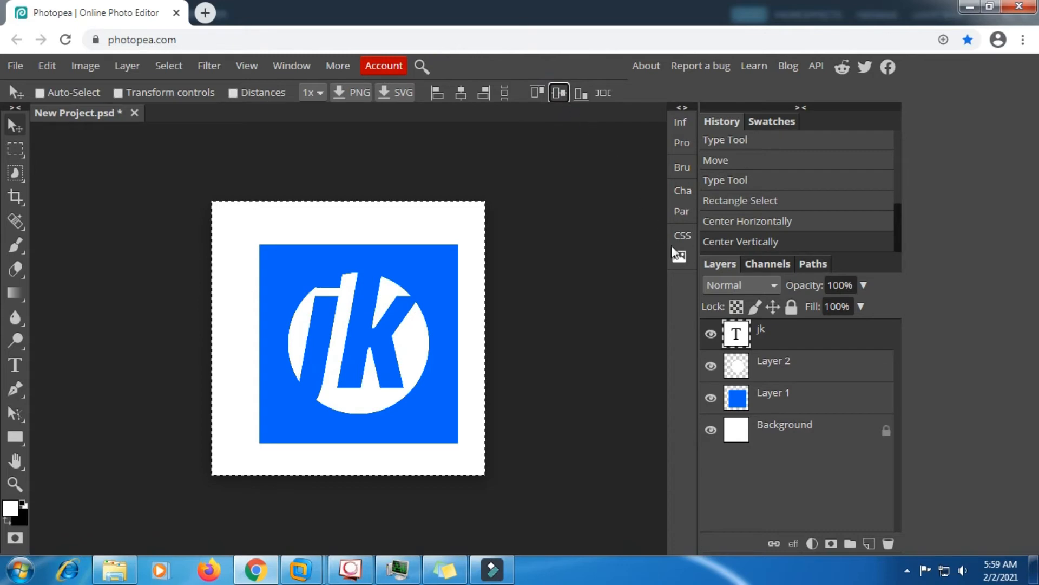
Centre the white circle on Layer 2 and the blue square on Layer 1 horizontally and vertically on the canvas
left_click(771, 370)
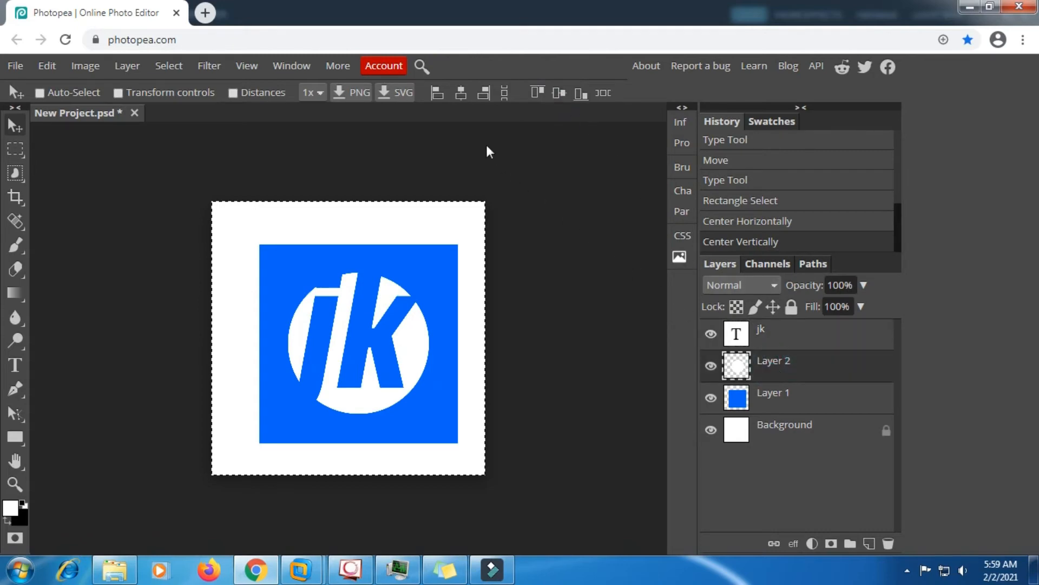
left_click(461, 93)
left_click(560, 100)
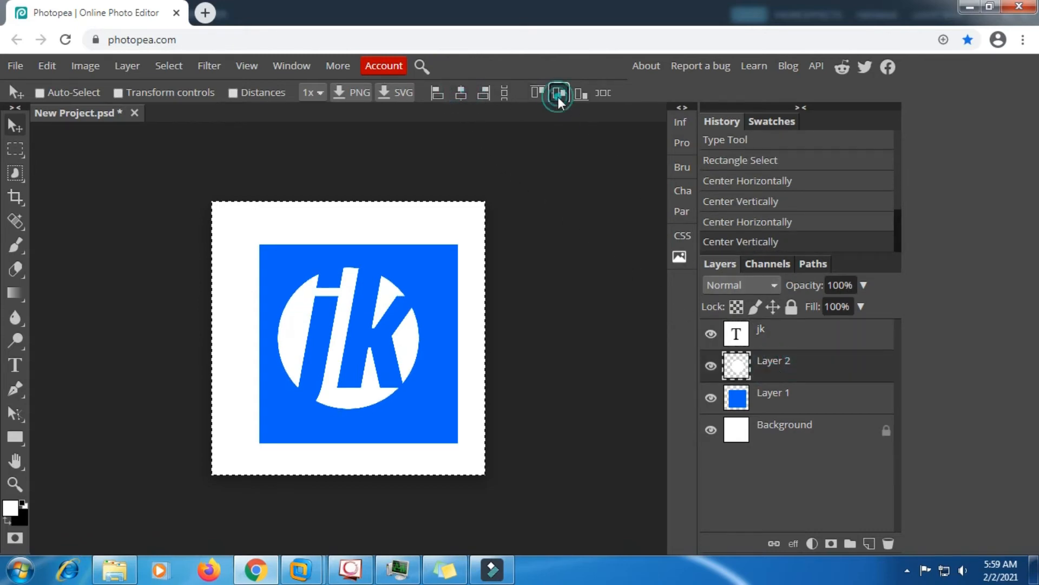
left_click(772, 402)
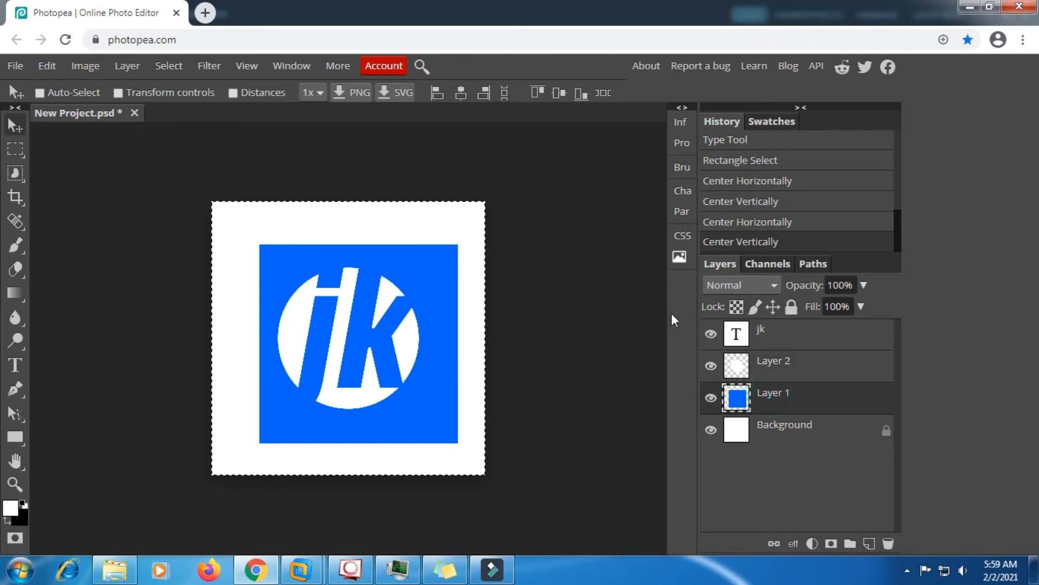
left_click(462, 96)
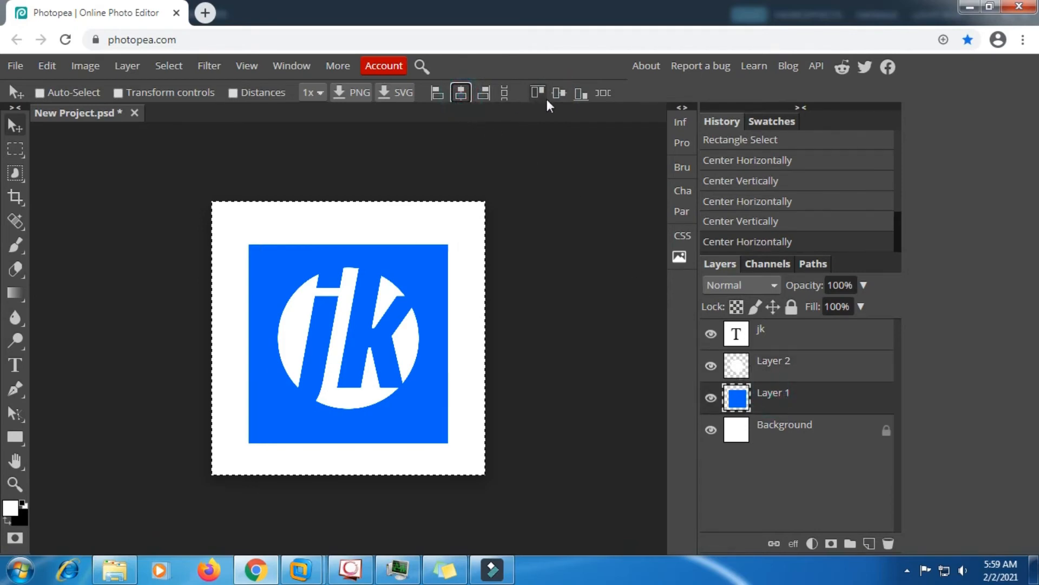
left_click(559, 97)
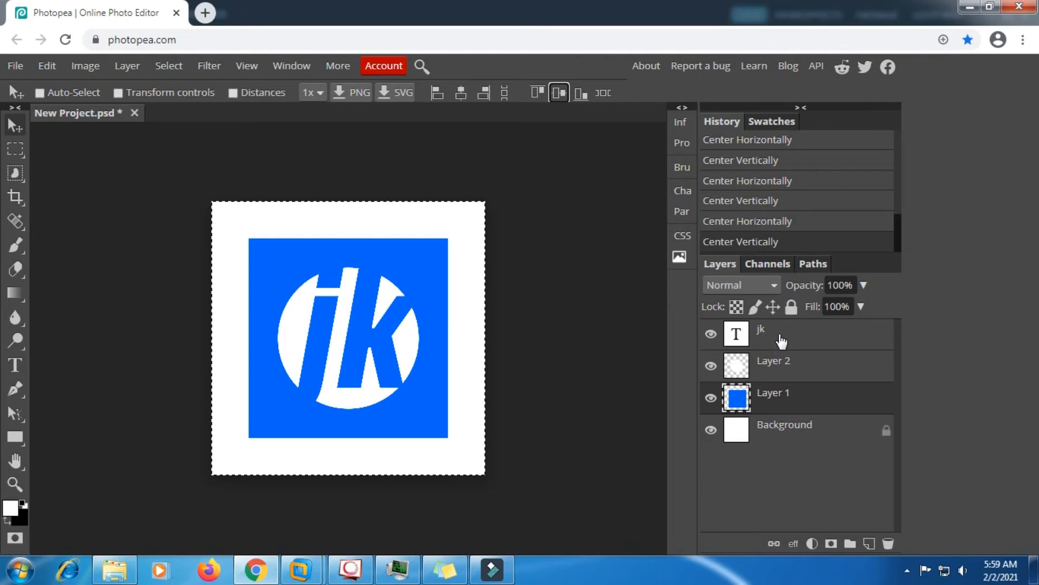
Open the blending options of the "jk" text layer, clear of the artwork, and try the Satin effect
left_click(781, 340)
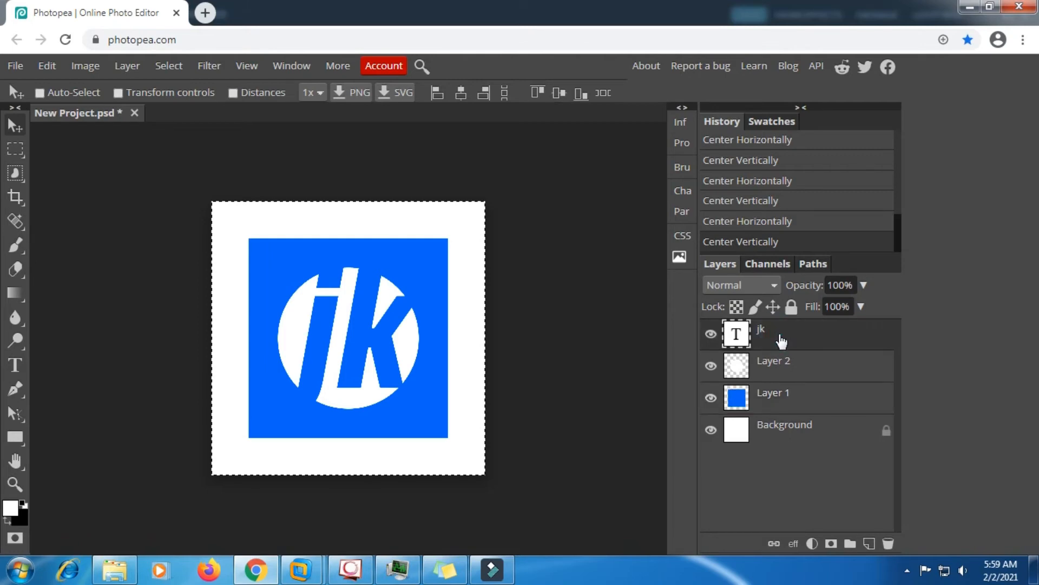
right_click(780, 335)
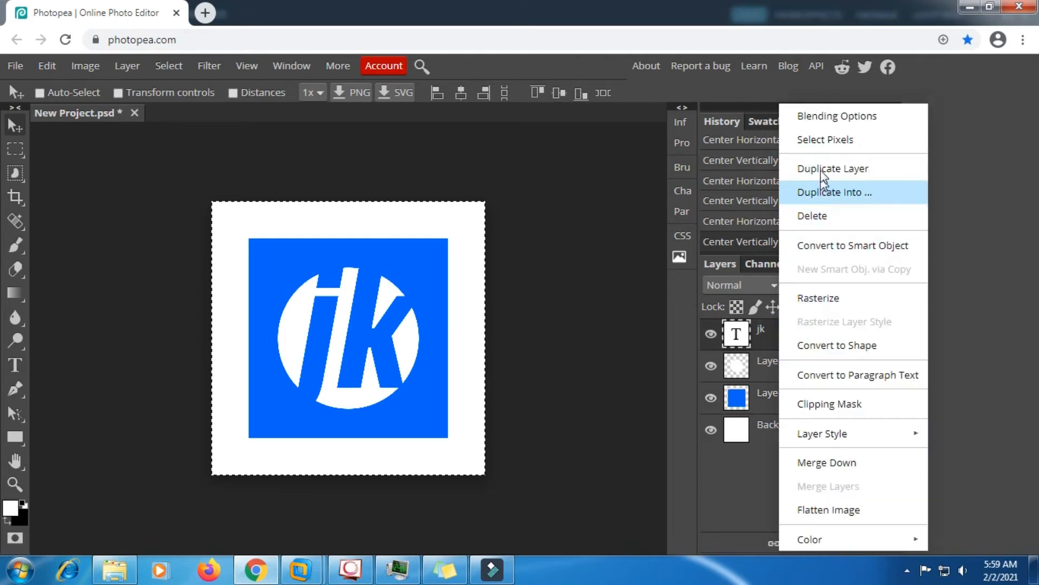
left_click(828, 119)
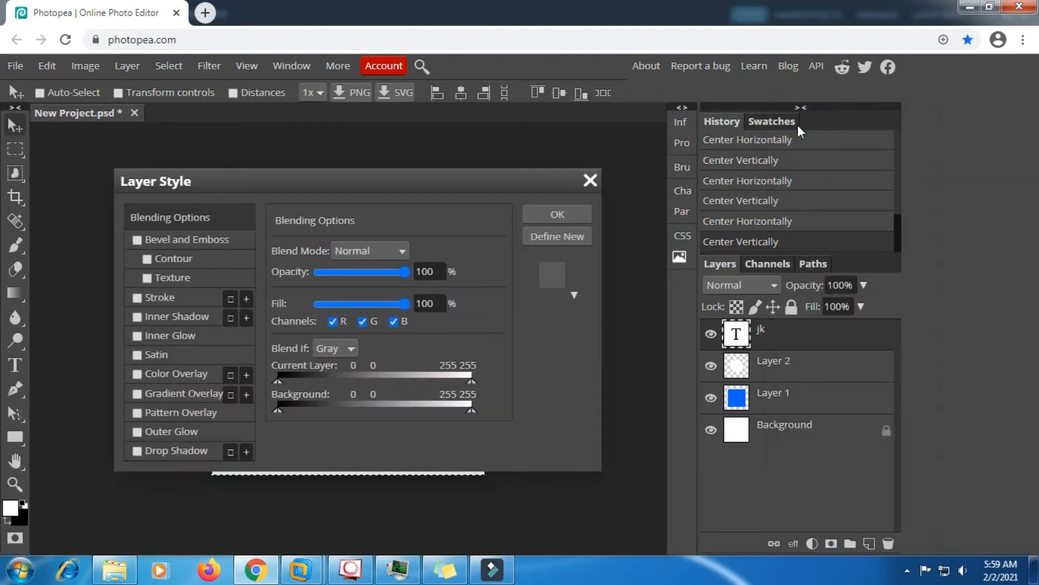
left_click_drag(452, 179, 820, 174)
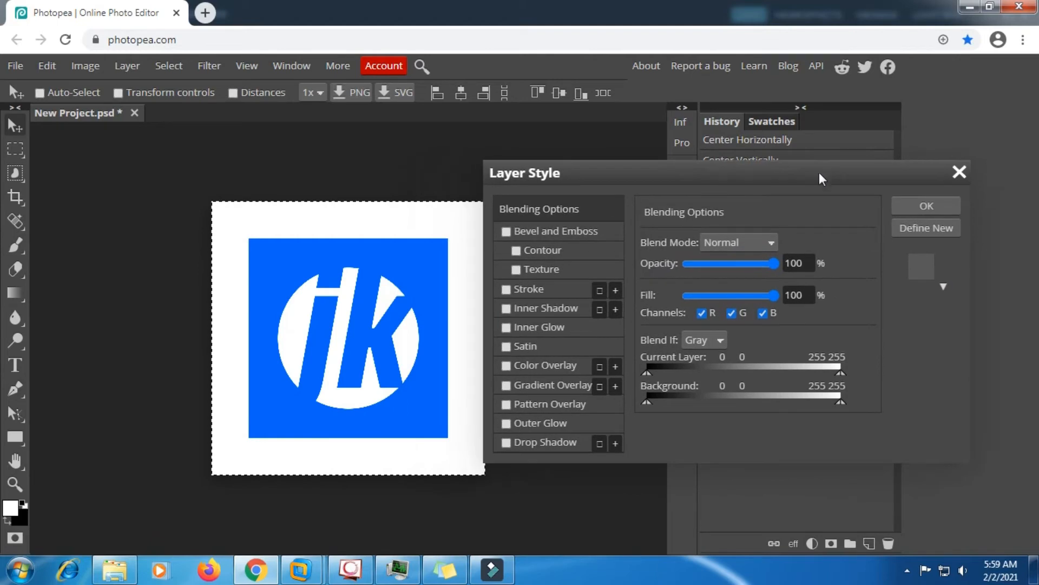
left_click(506, 346)
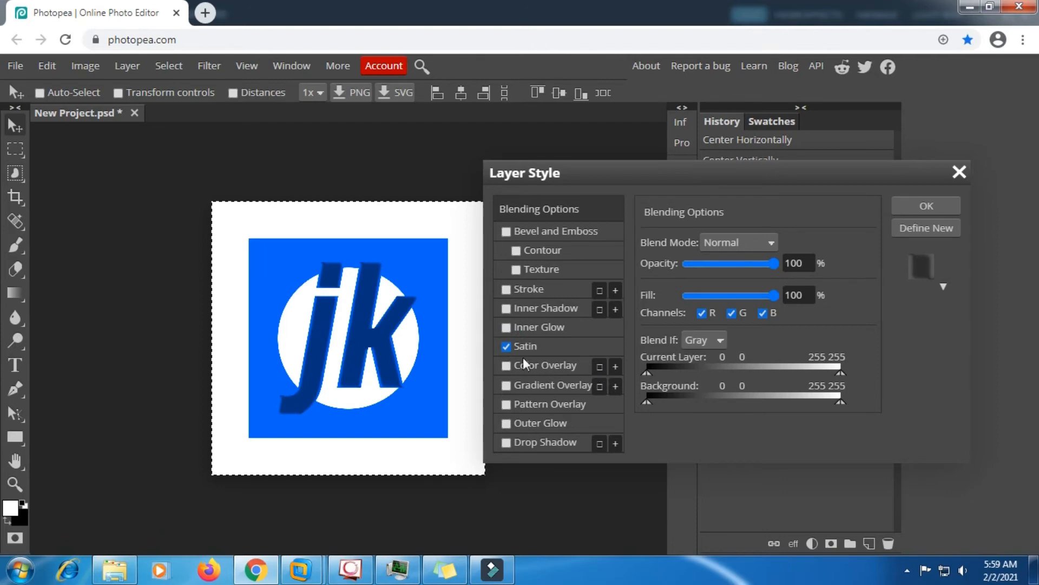
left_click(505, 348)
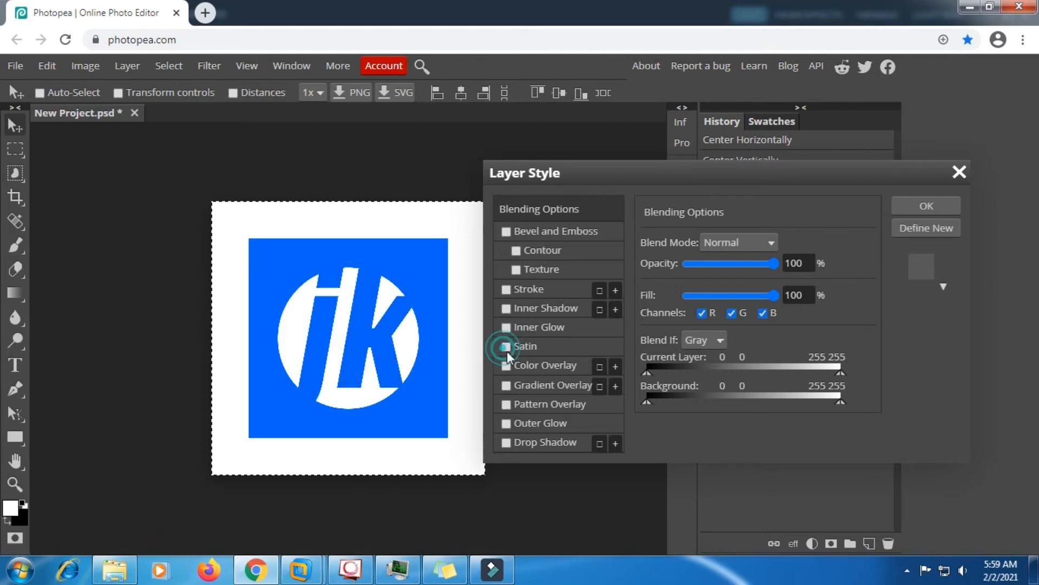
Add a Stroke effect to the "jk" text and set its colour to white (ffffff)
left_click(514, 290)
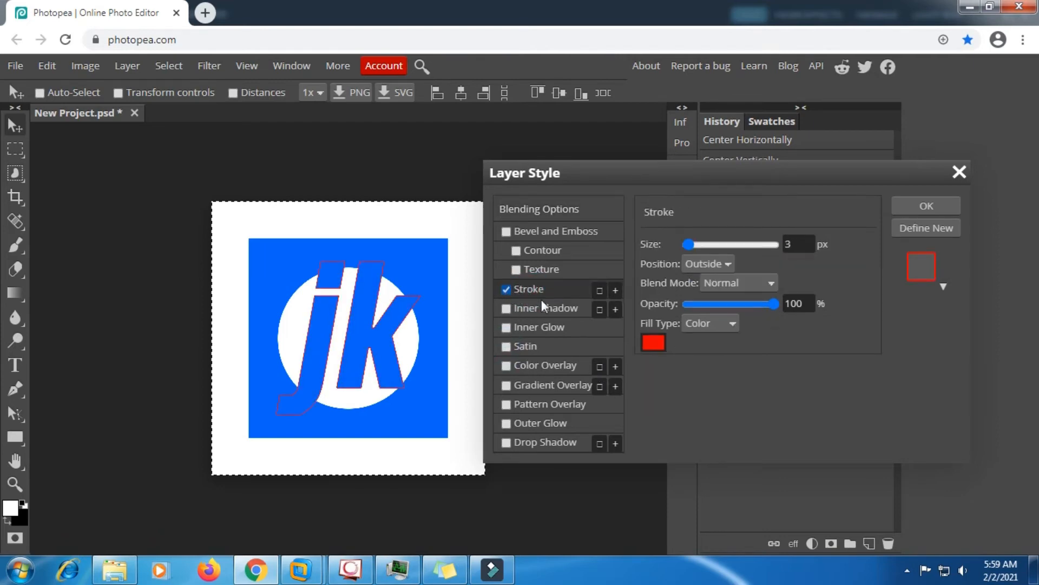
left_click(506, 289)
left_click(654, 342)
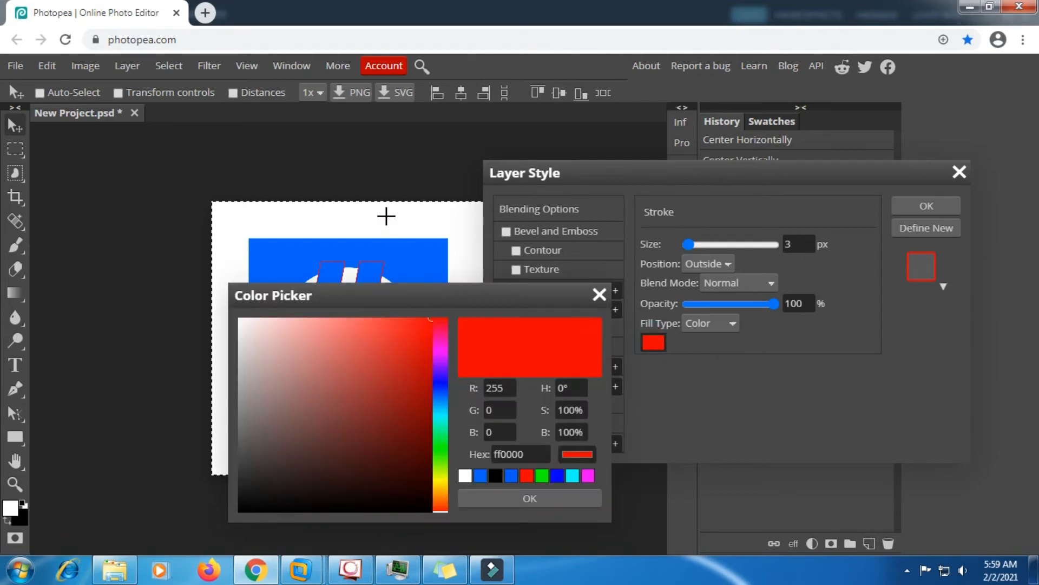
left_click(386, 216)
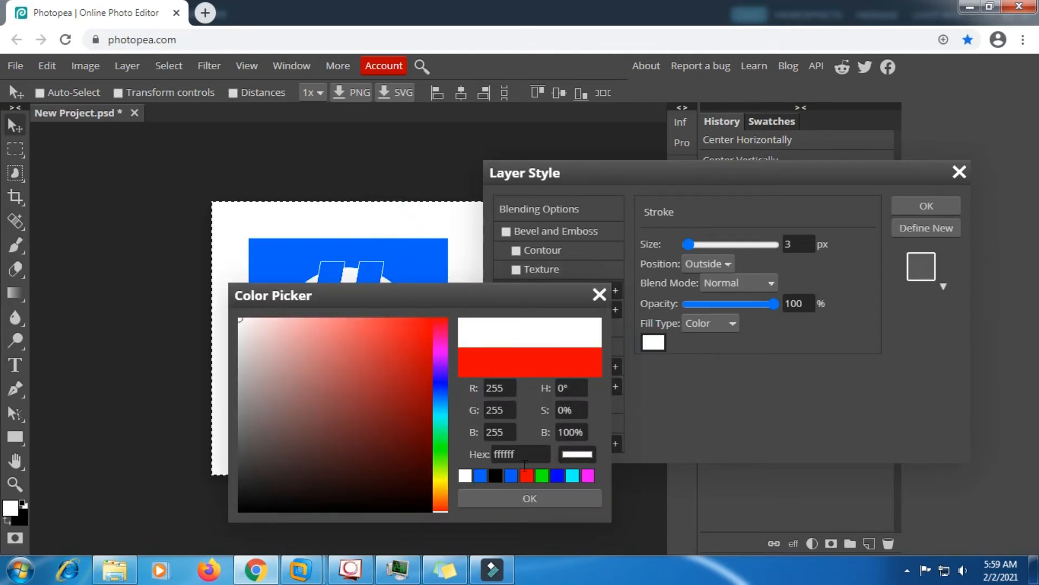
left_click(530, 497)
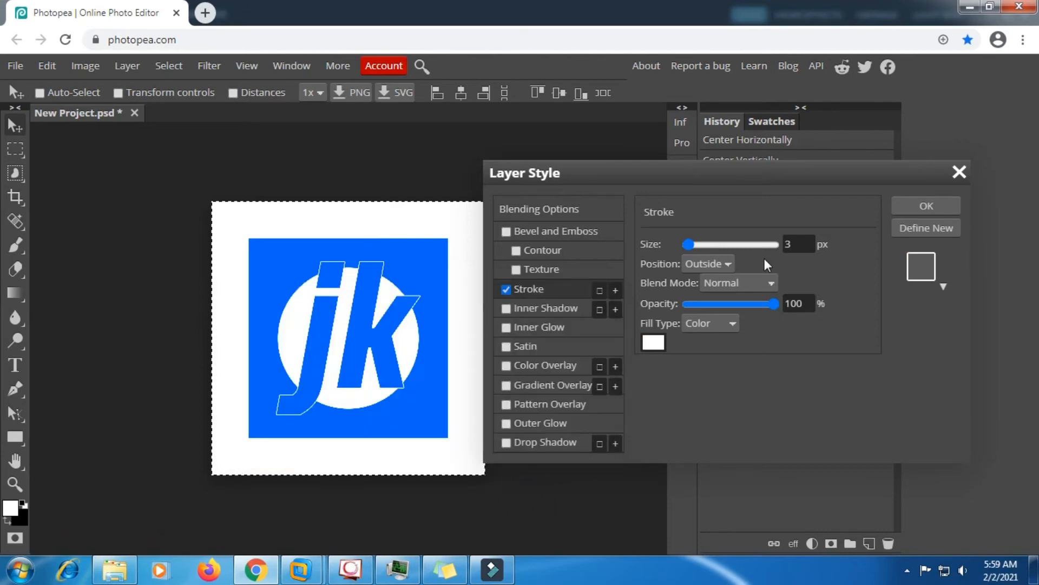
Keep the "jk" stroke's position at Outside, set its size to 37 px and apply the layer style
left_click(732, 264)
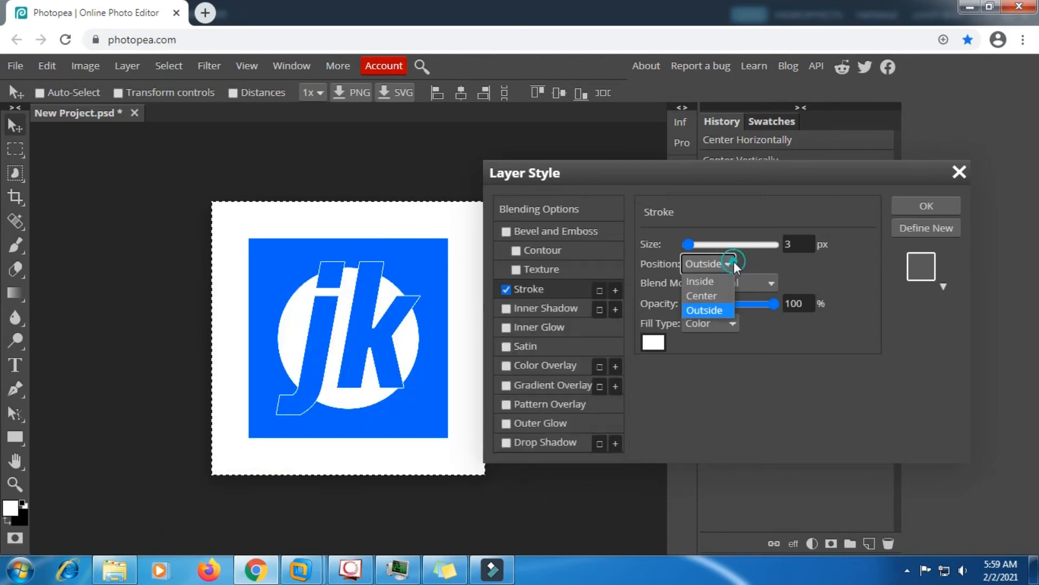
left_click(708, 314)
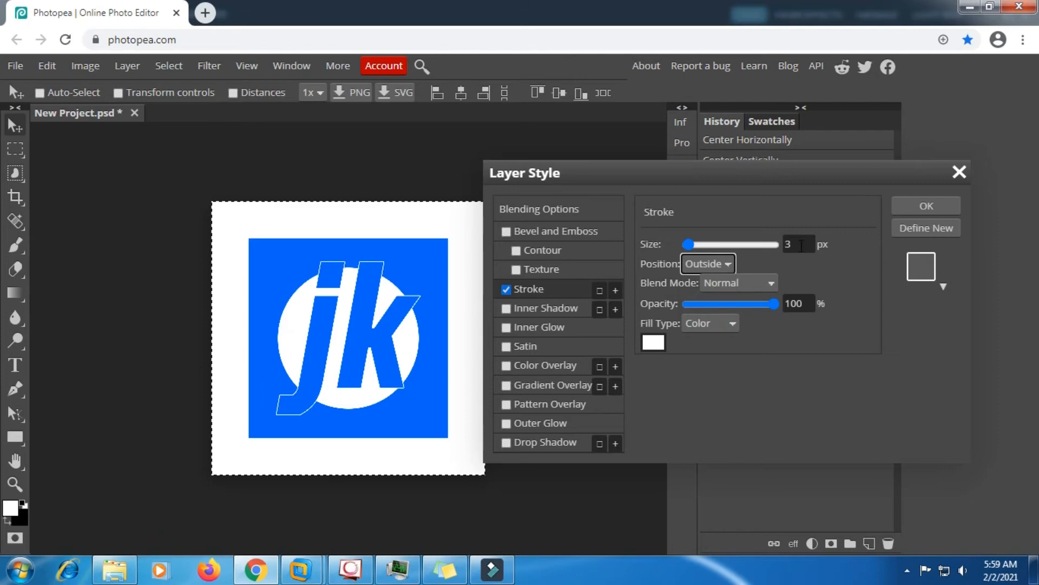
left_click(799, 244)
key("Up")
key("Up")
key("Up")
key("Up")
key("Up")
key("Up")
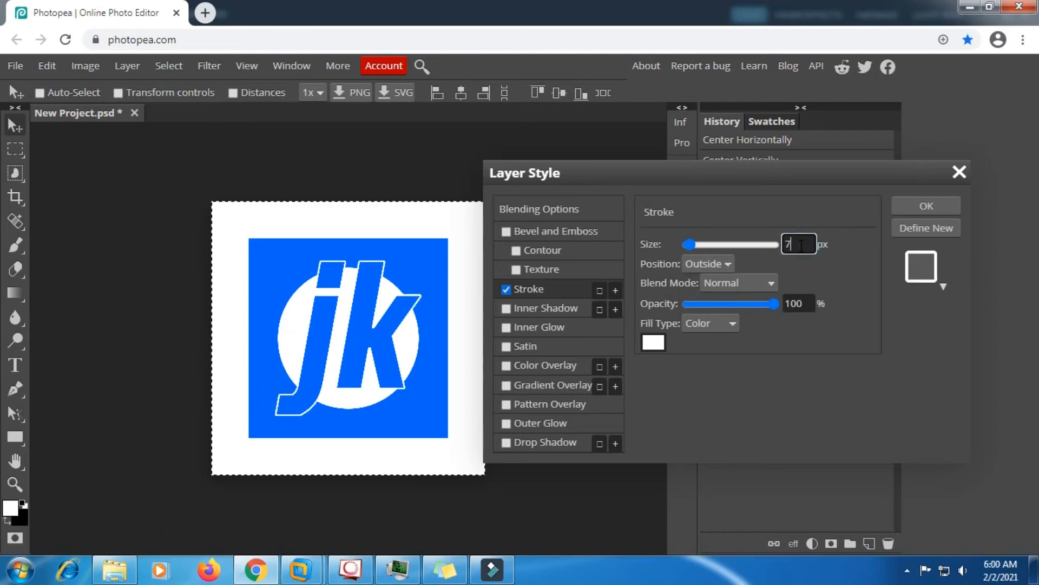
key("Up")
key("Up")
key("Up")
key("Up")
key("Up")
key("Up")
key("Up")
key("Up")
key("Up")
key("Up")
key("Up")
key("Up")
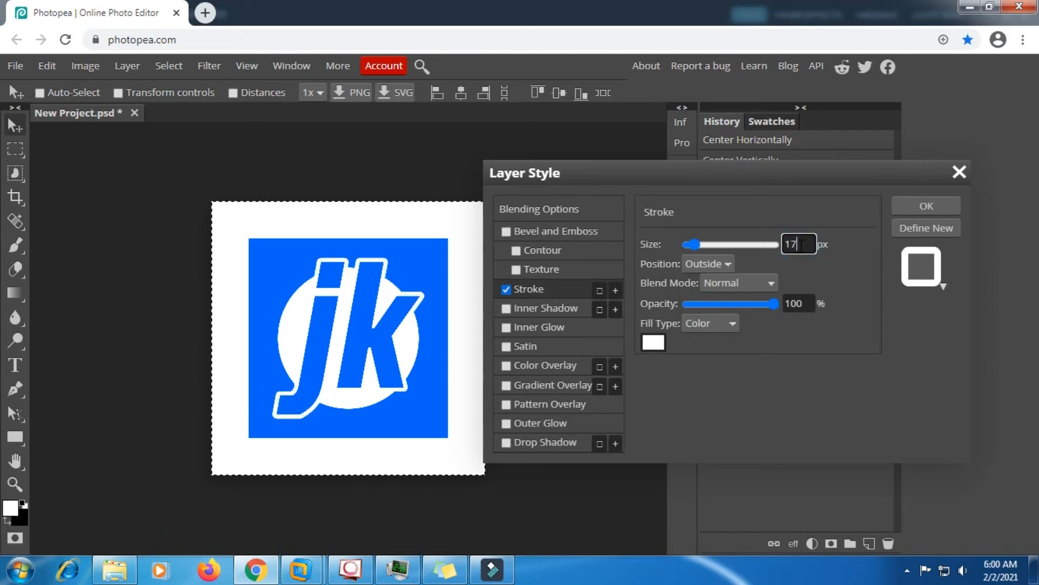
key("Up")
key("Up")
key("Up")
key("Up")
key("Up")
key("Up")
key("Up")
key("Up")
key("Up")
key("Up")
key("Up")
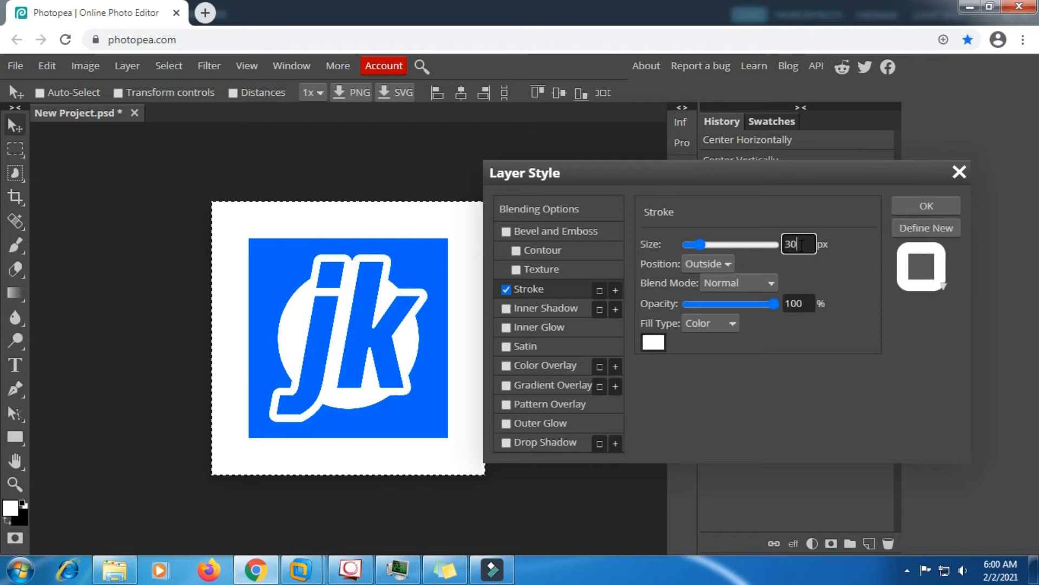
key("Up")
key("Up")
key("Up")
key("Up")
key("Up")
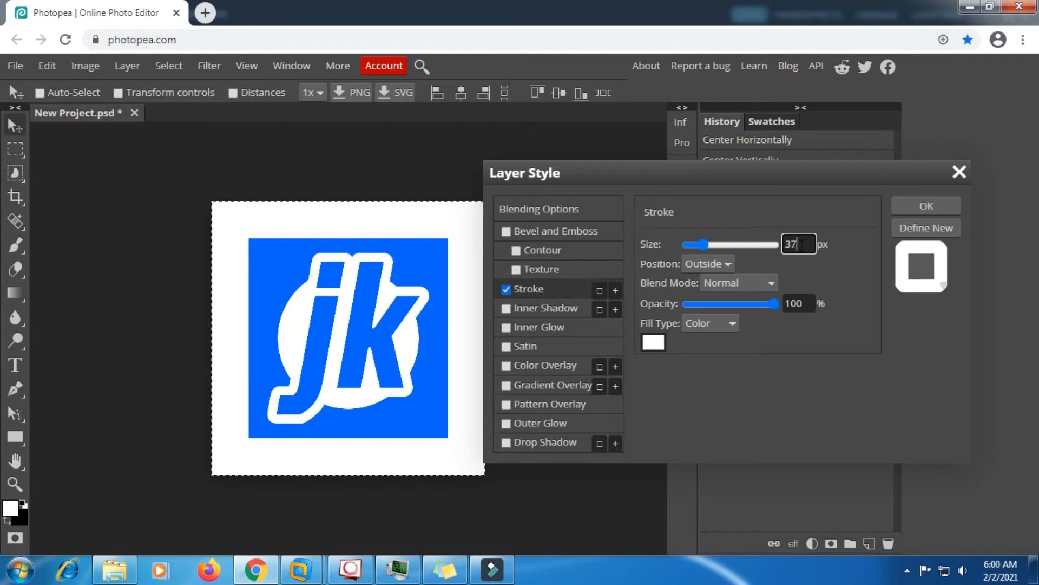
left_click(926, 206)
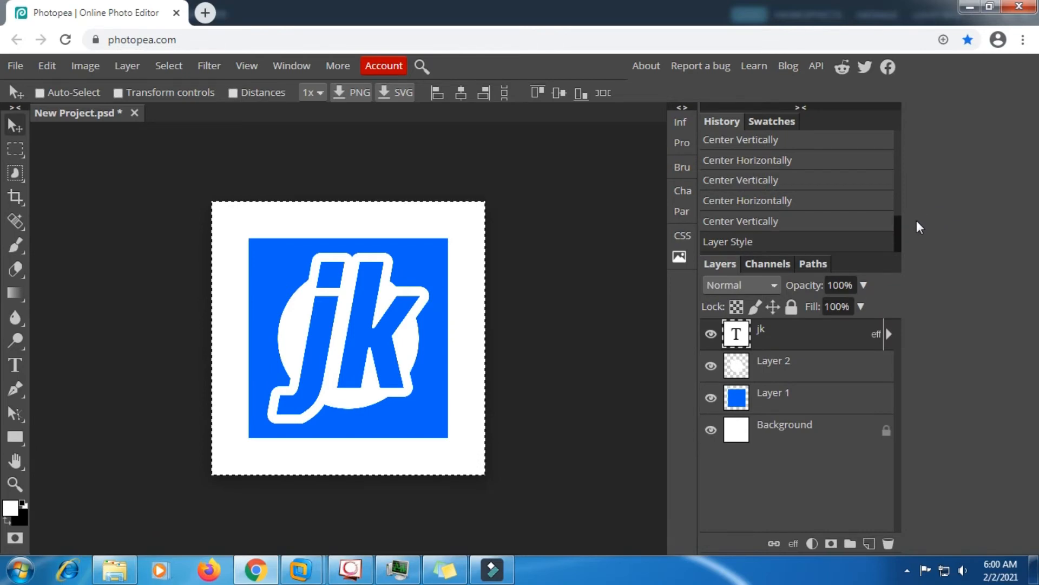
Create a new layer folder, move the "jk" text, Layer 2 and Layer 1 into it, then collapse and select it
left_click(850, 543)
left_click_drag(779, 353, 778, 335)
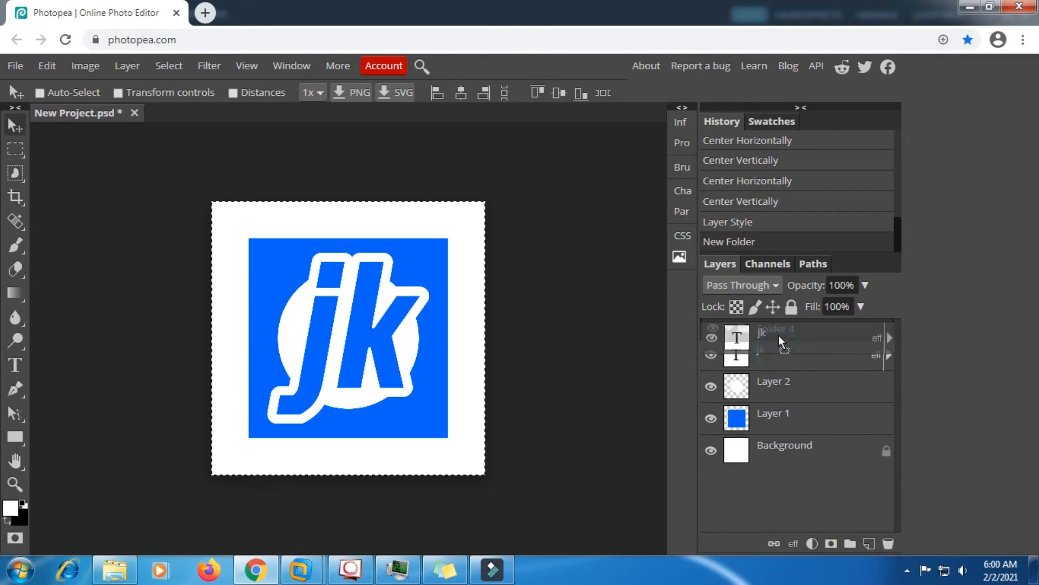
left_click_drag(794, 381, 795, 364)
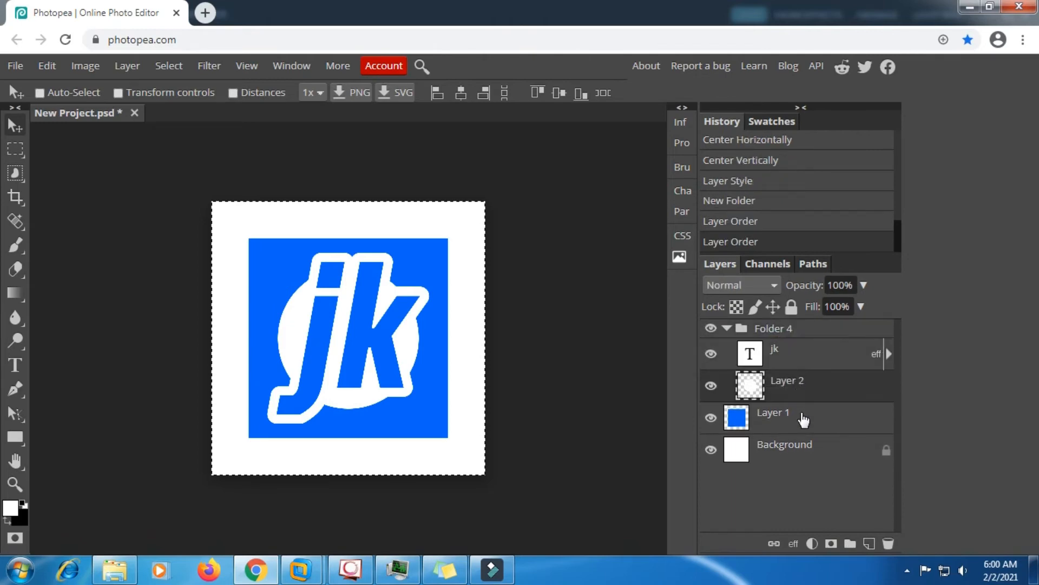
left_click_drag(801, 417, 803, 395)
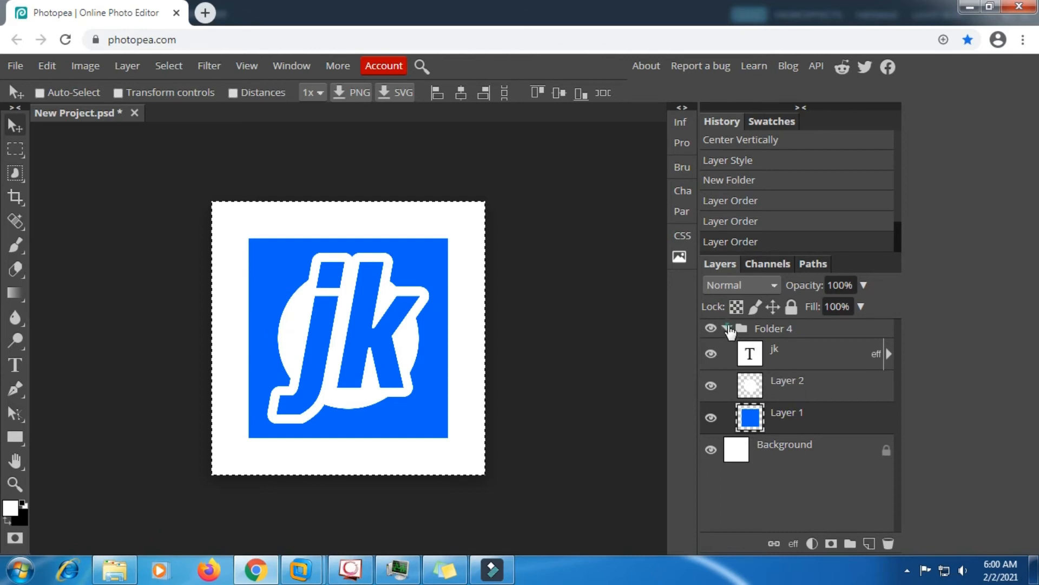
left_click(727, 328)
left_click(774, 332)
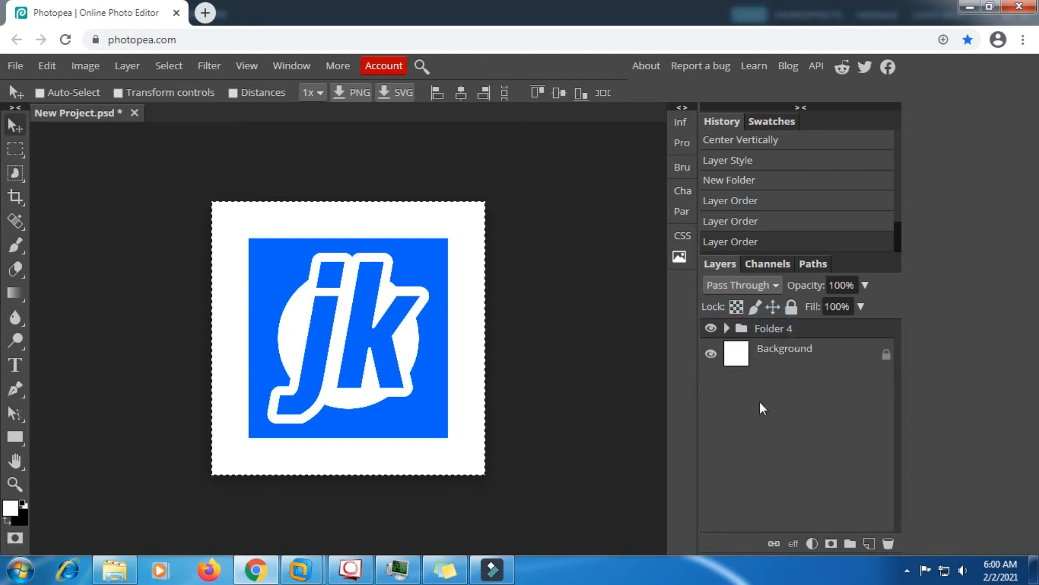
Switch to Sticky Notes to check the second noted shortcut, and return to Photopea
left_click(445, 570)
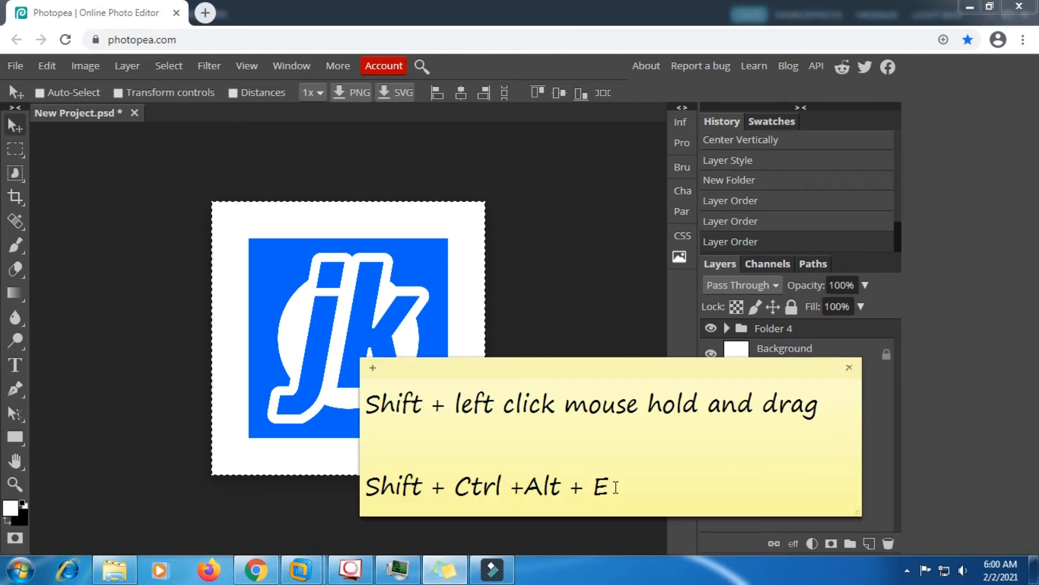
left_click_drag(615, 486, 367, 488)
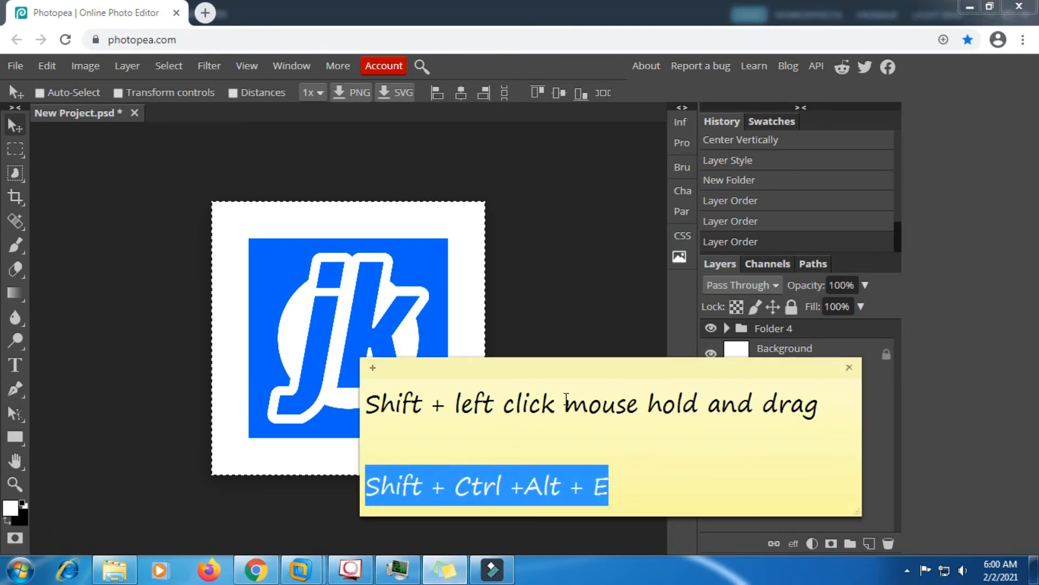
left_click_drag(605, 374, 615, 332)
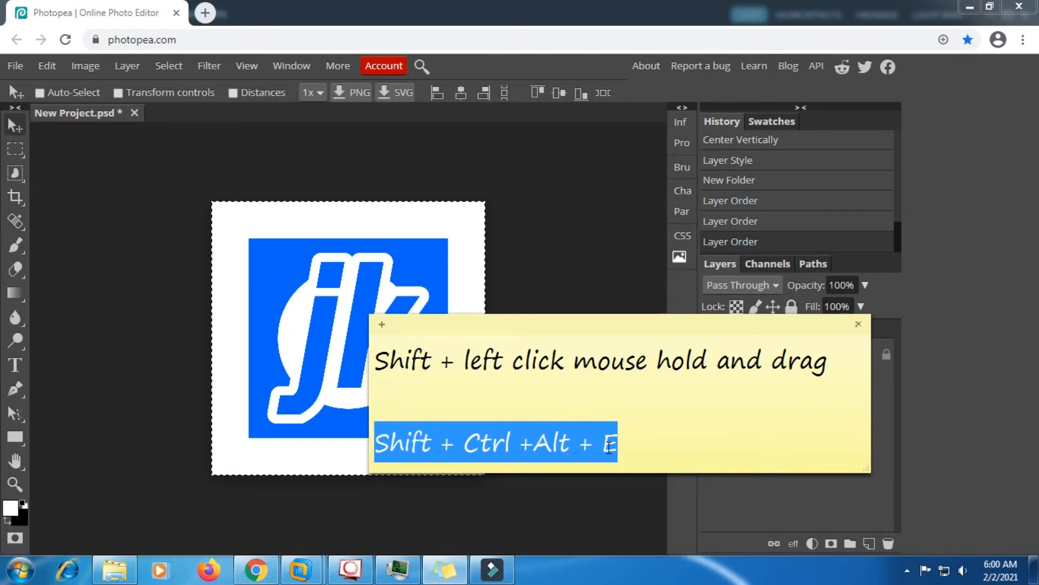
left_click(649, 443)
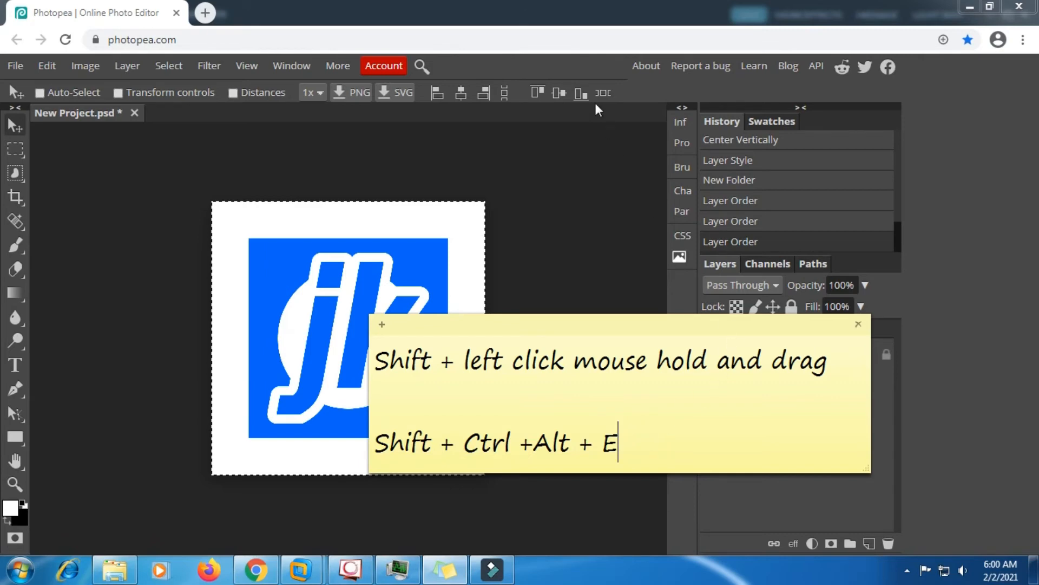
left_click(590, 61)
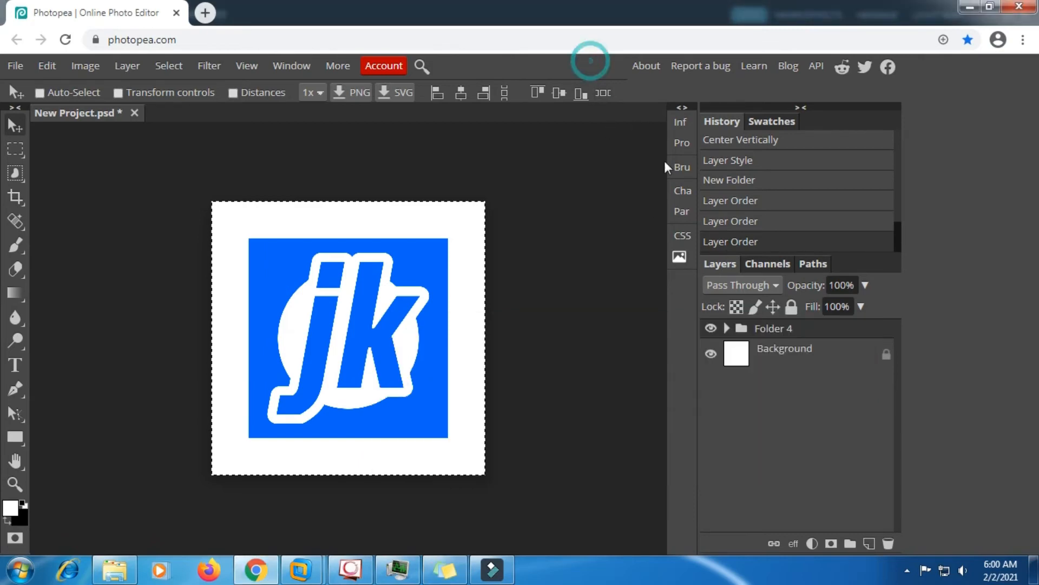
Merge a copy of the logo folder's contents into a new layer above the folder, keeping the original collapsed
left_click(726, 328)
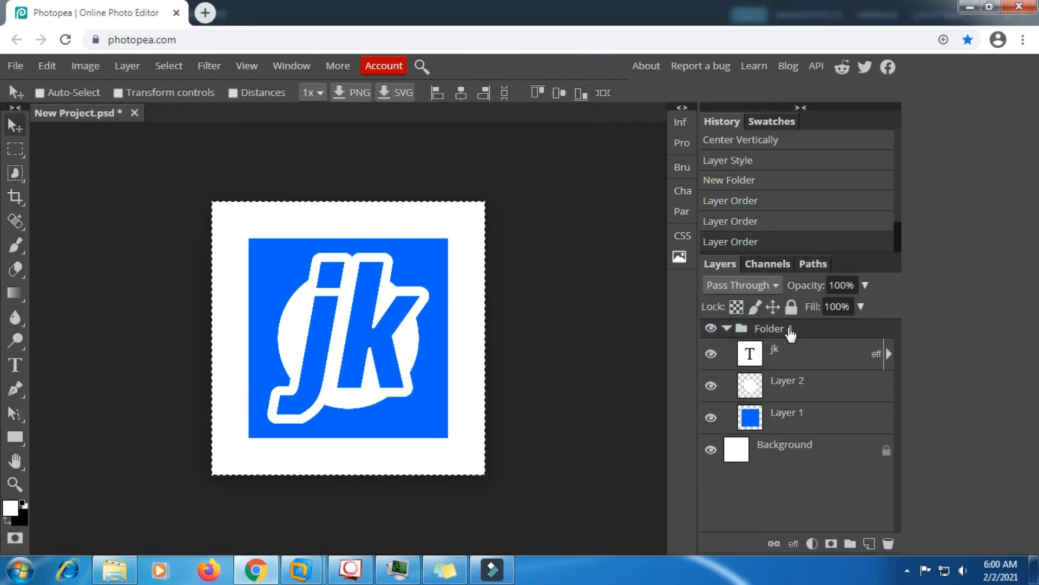
key("ctrl")
key("ctrl+alt+e")
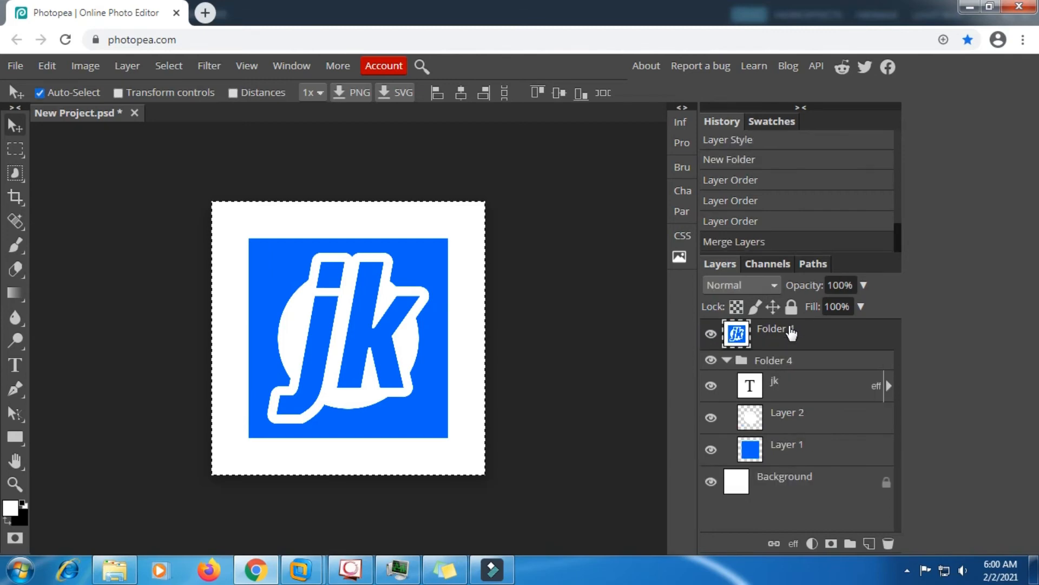
left_click(726, 359)
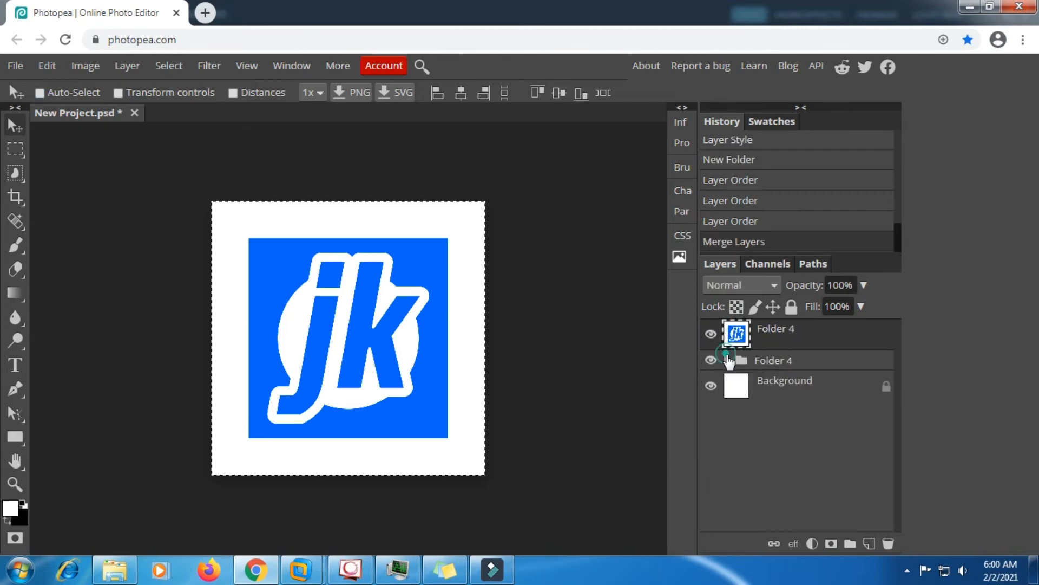
Hide the original logo folder and the Background layer, and select the merged logo layer
left_click(712, 357)
left_click(711, 333)
left_click(711, 334)
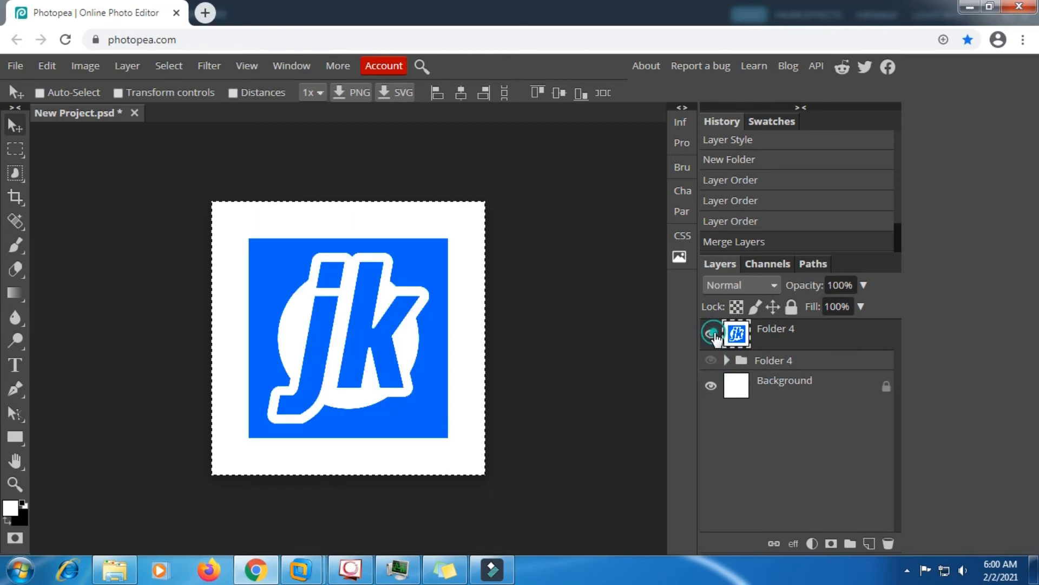
left_click(767, 330)
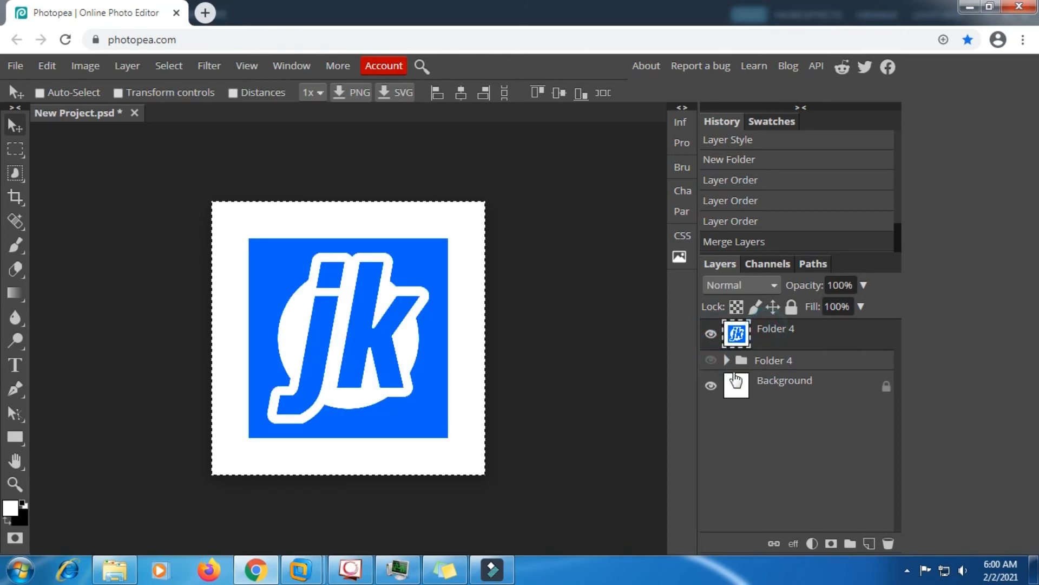
left_click(712, 386)
left_click(780, 335)
Select the blue areas of the merged logo layer by Color Range with a fuzziness of 40
left_click(169, 65)
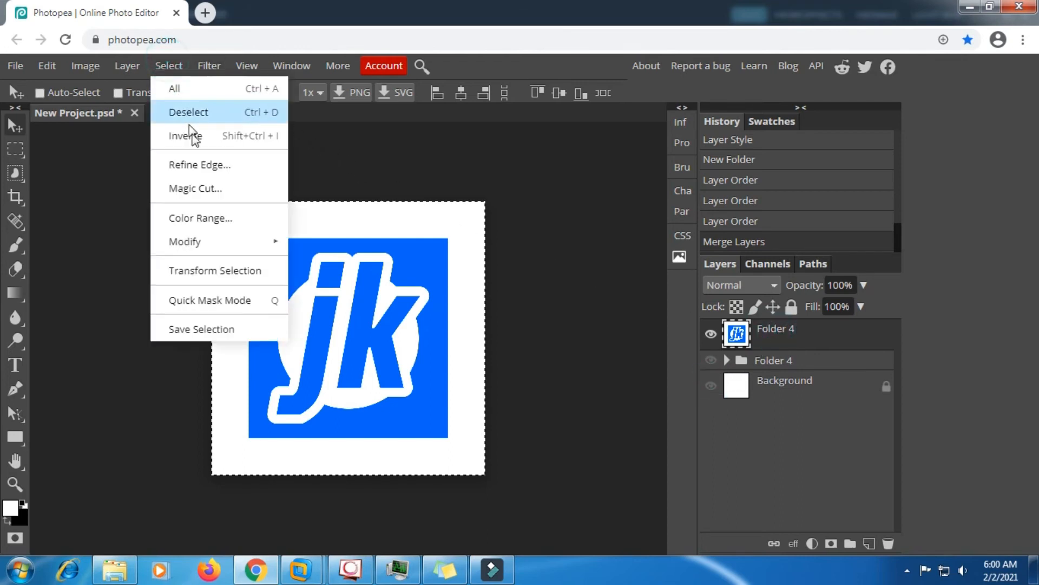
left_click(226, 217)
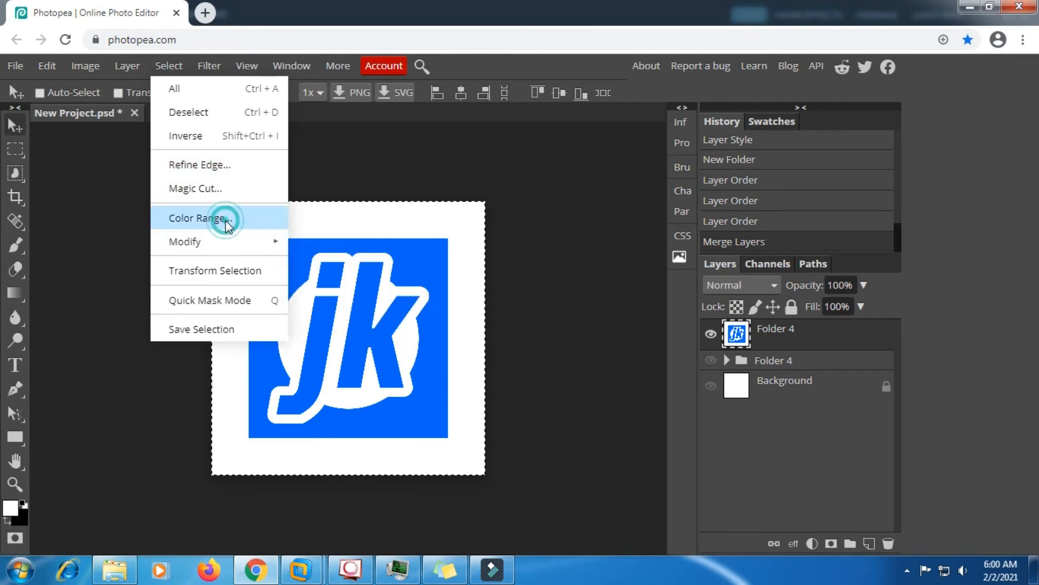
left_click(410, 252)
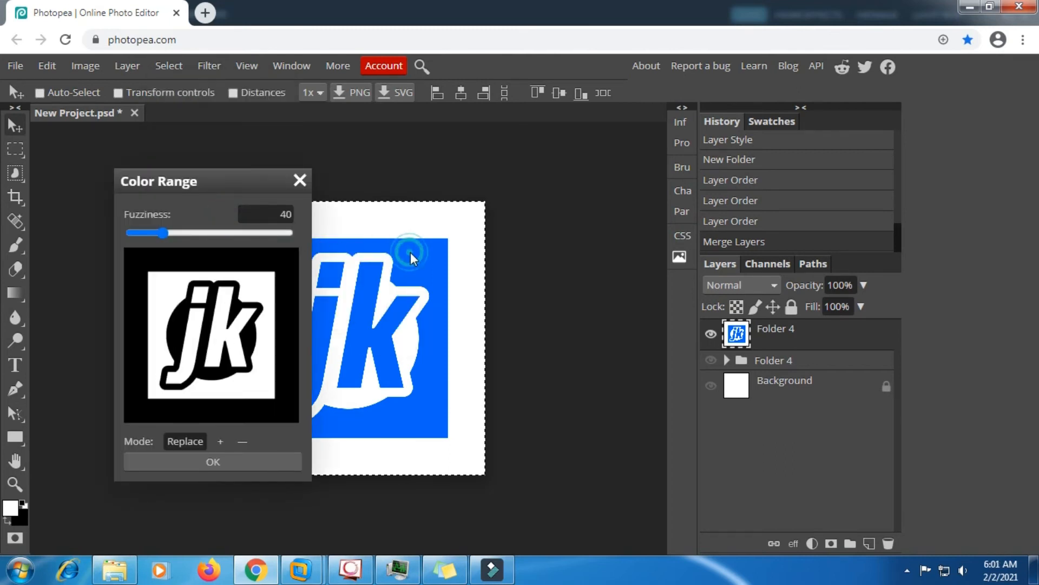
left_click(210, 464)
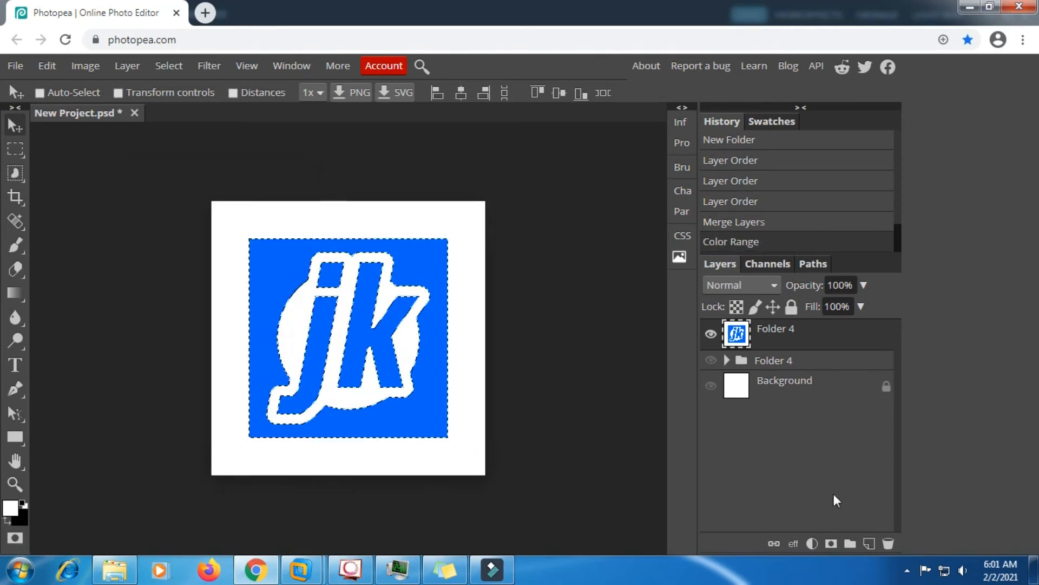
Add a raster mask from the blue selection to the merged logo layer and apply the mask
left_click(832, 542)
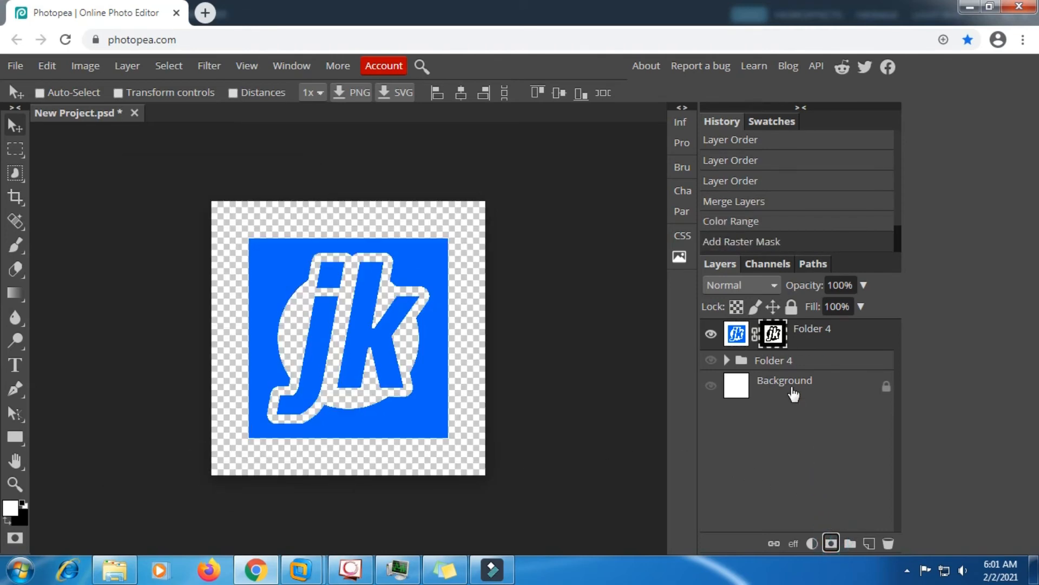
right_click(776, 334)
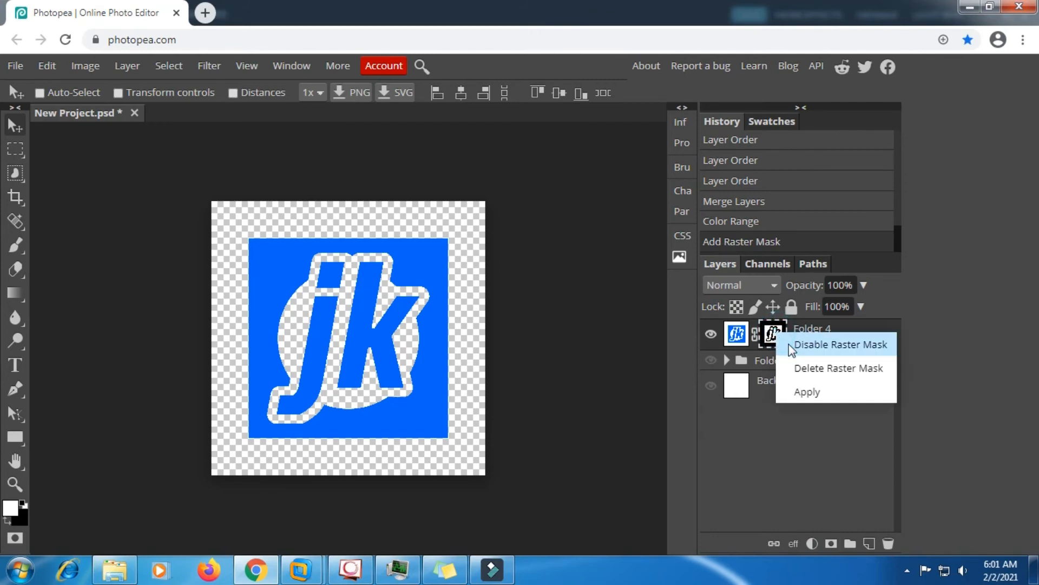
left_click(807, 391)
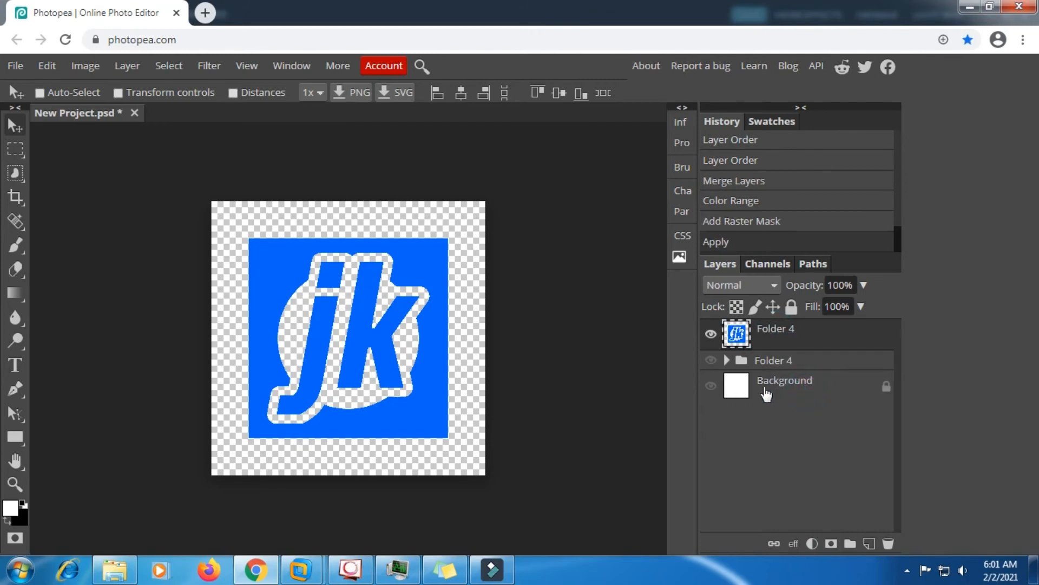
Make the Background layer visible and enable Bevel and Emboss in the merged logo layer's blending options
left_click(712, 388)
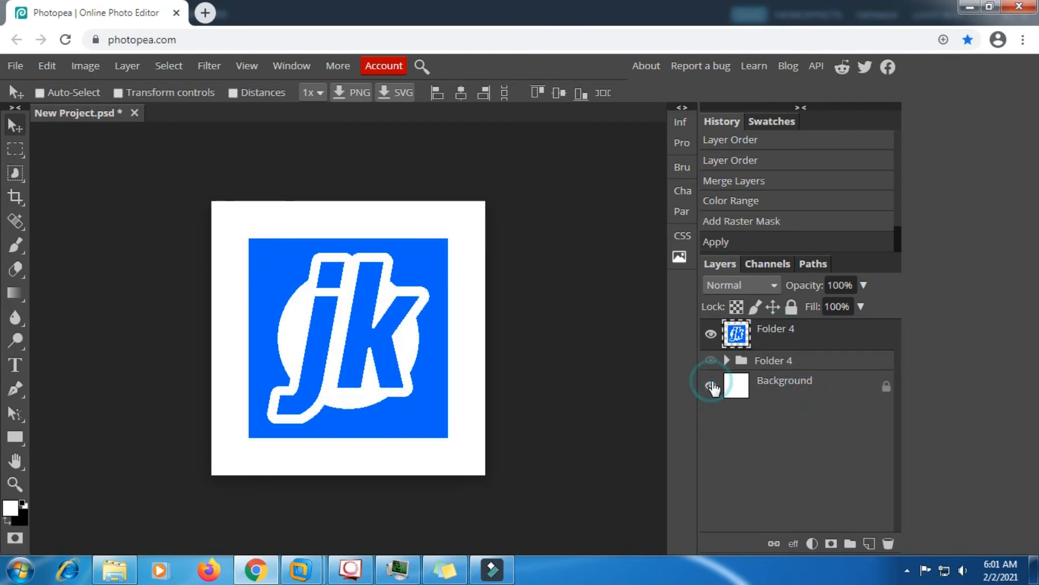
right_click(783, 330)
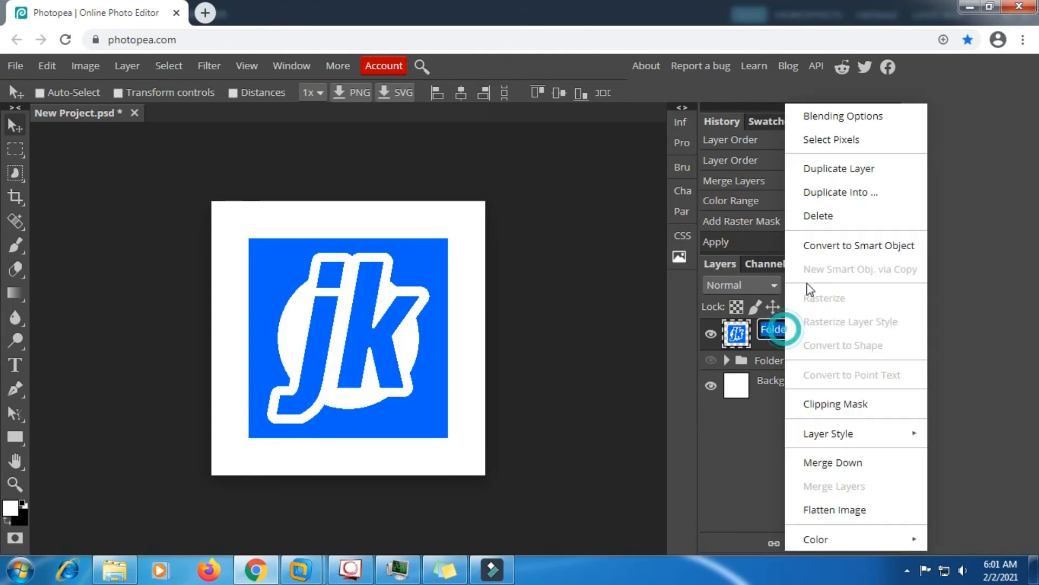
left_click(831, 115)
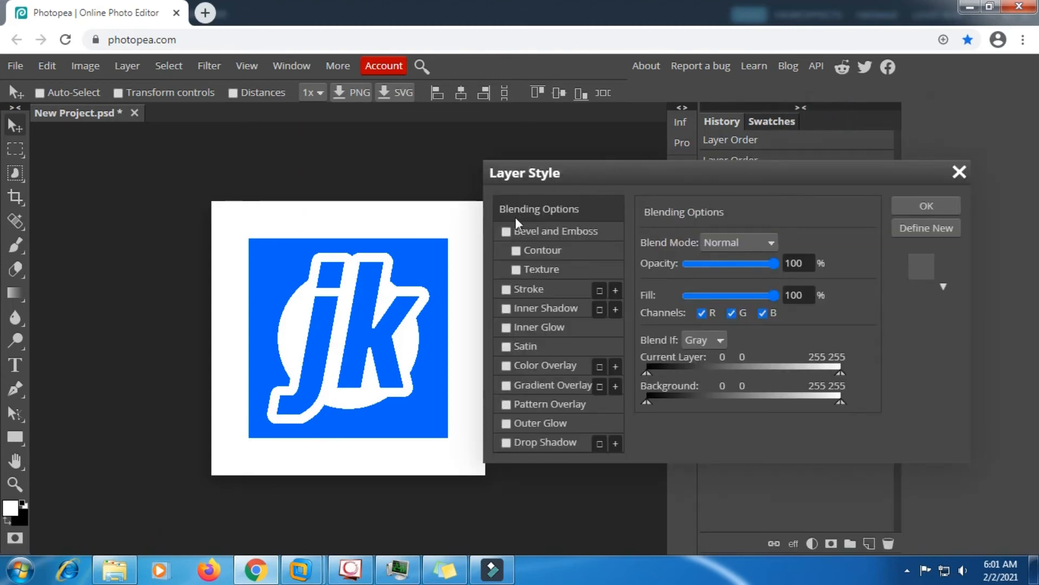
left_click(508, 232)
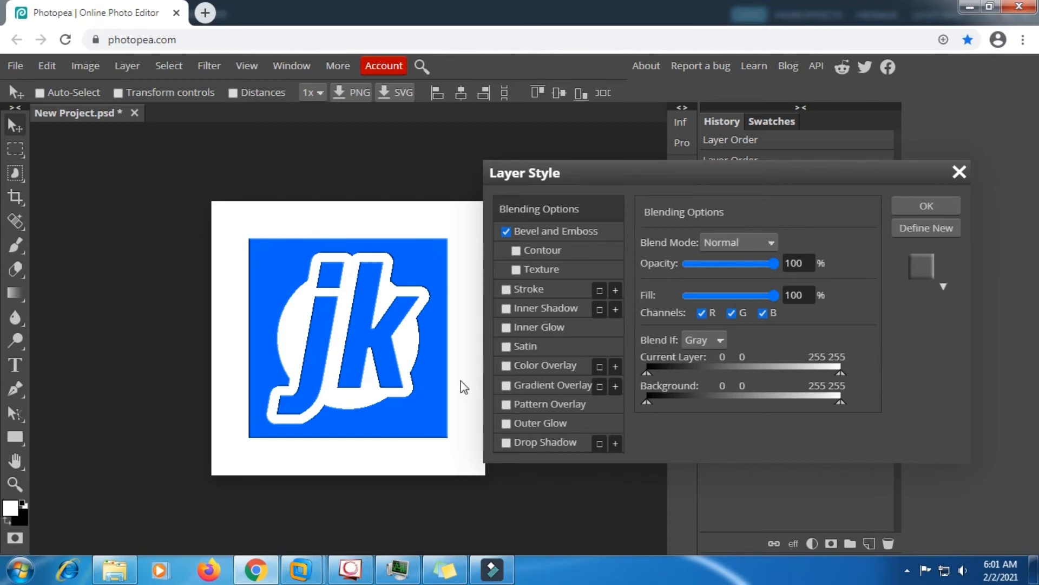
scroll(413, 287, "up", 2)
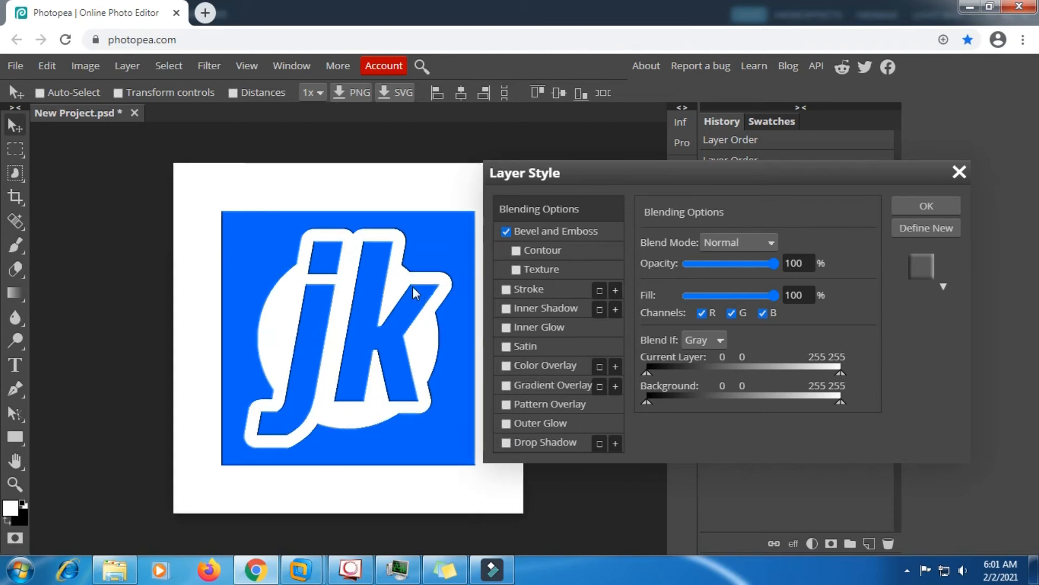
scroll(413, 287, "up", 1)
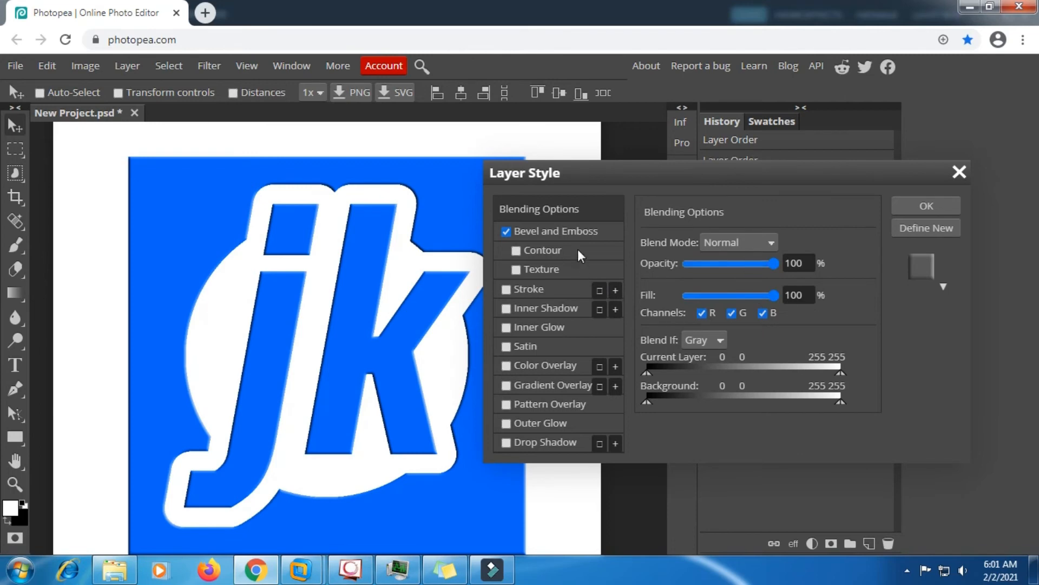
Set the logo's inner bevel to a depth of 180% and a size of 15 px
left_click(585, 232)
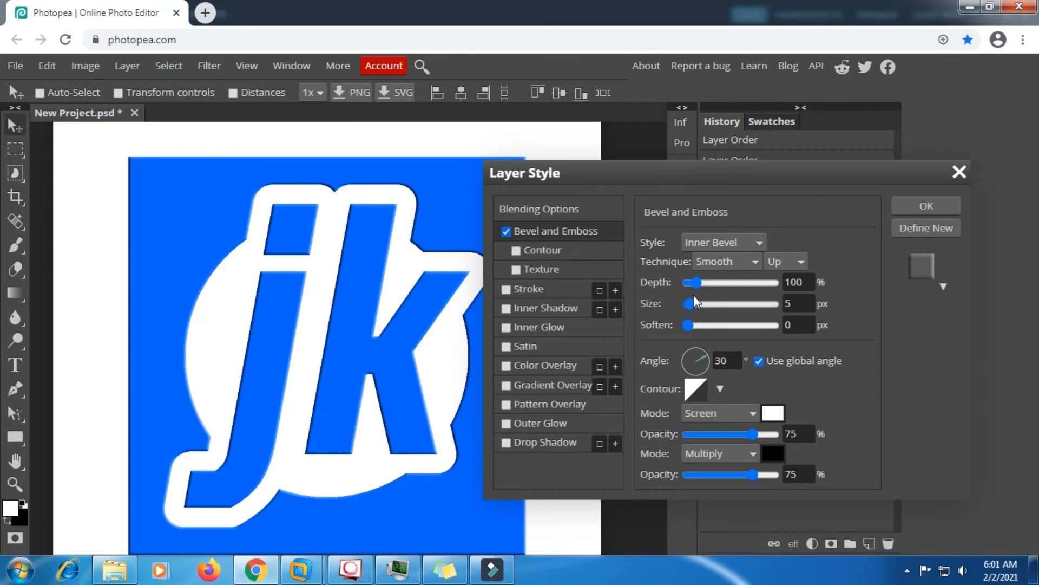
left_click(700, 282)
mouse_move(701, 281)
left_mouse_down()
mouse_move(722, 279)
mouse_move(702, 282)
left_mouse_up()
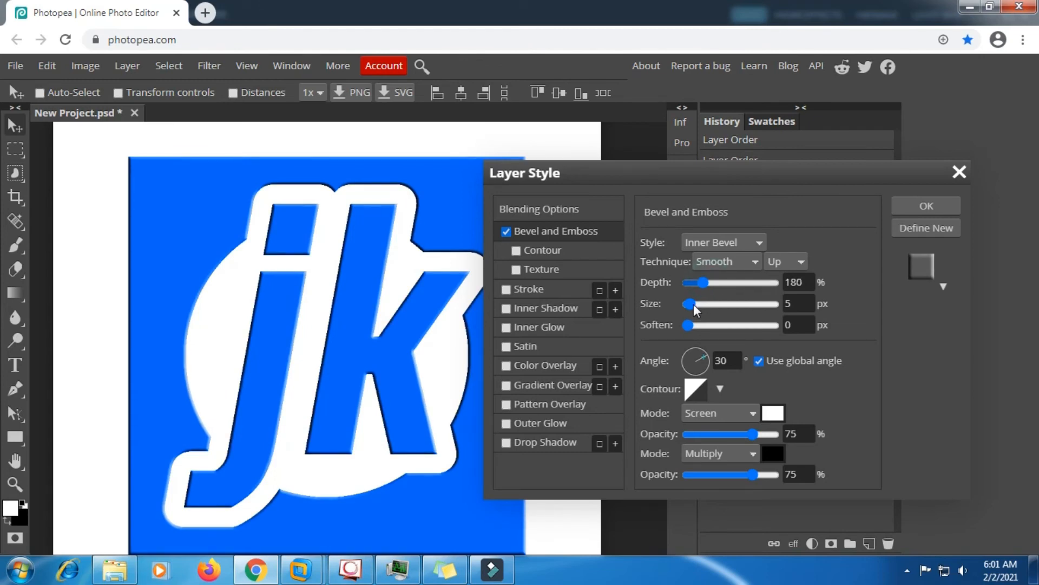
left_click(694, 302)
left_click_drag(701, 304, 739, 297)
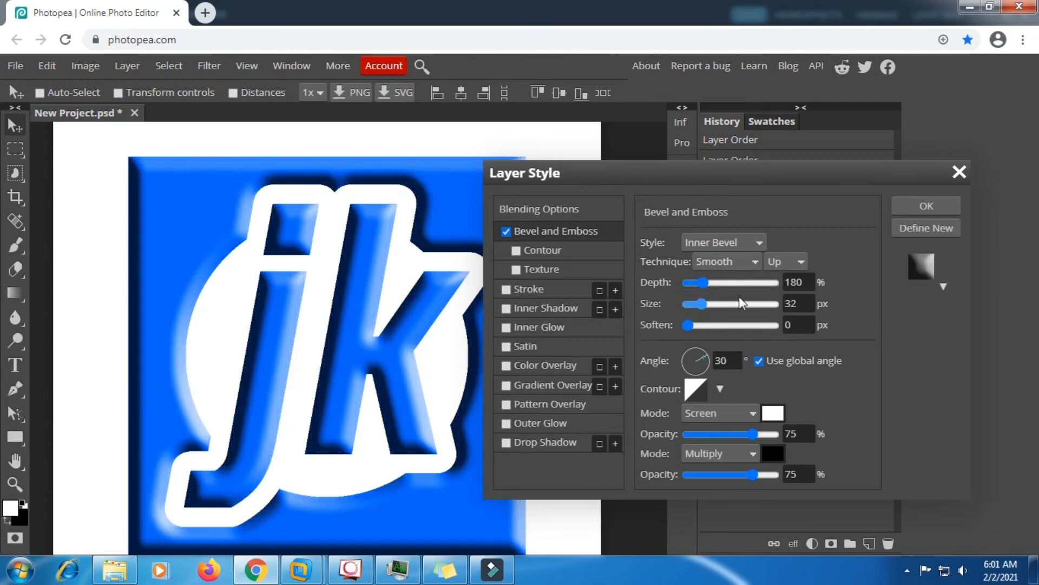
left_click(809, 303)
type("29")
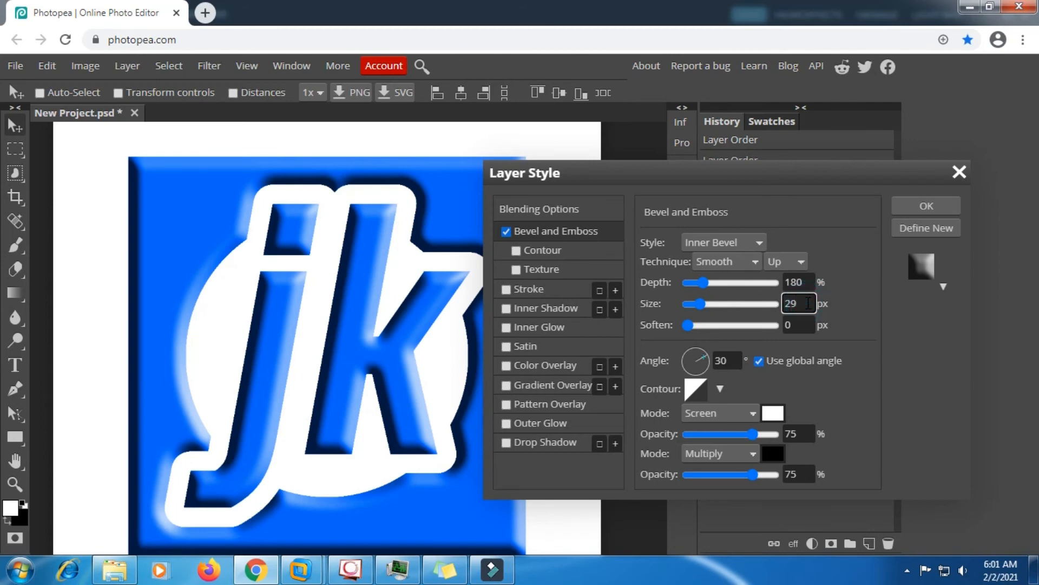
key("Down")
key("Down")
key("Down")
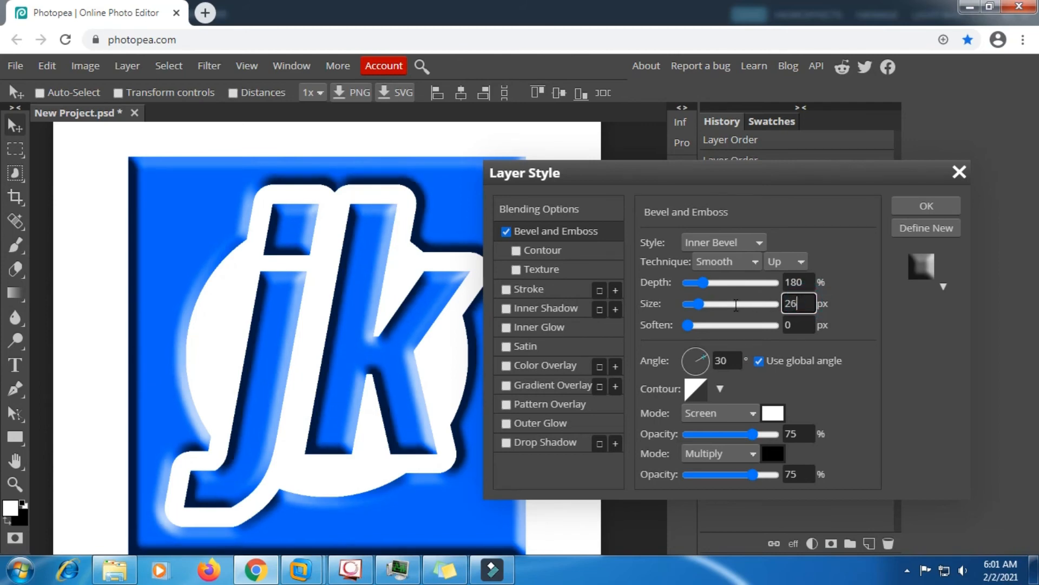
left_click_drag(696, 302, 709, 308)
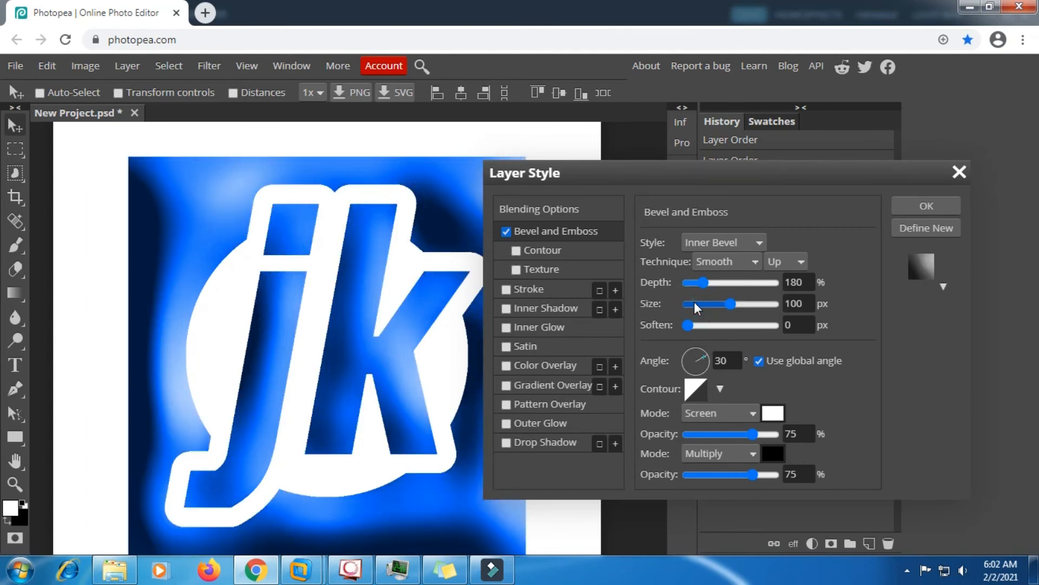
left_click(694, 303)
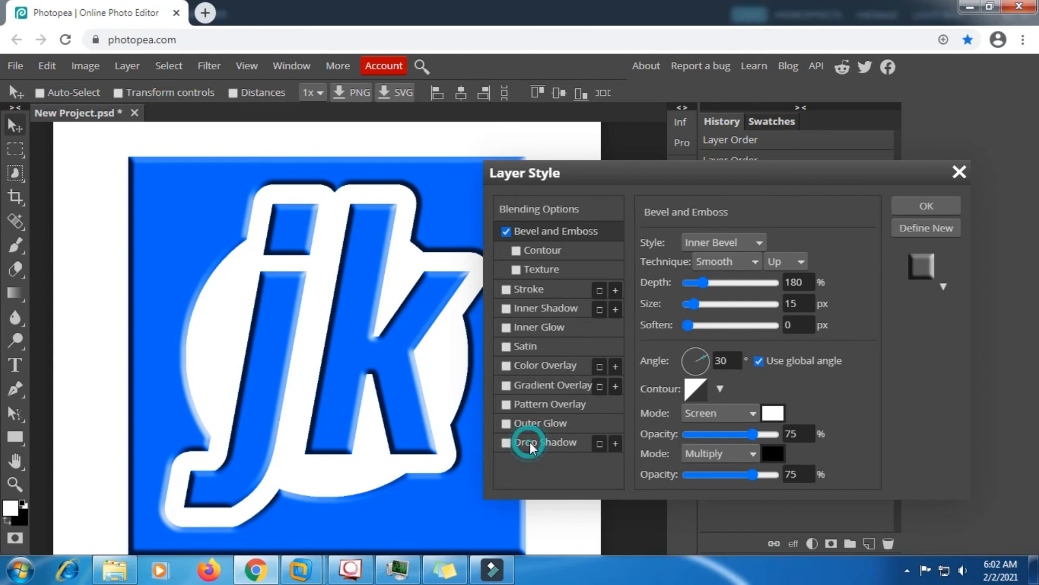
Add a drop shadow to the merged logo layer and apply the layer style
left_click(506, 442)
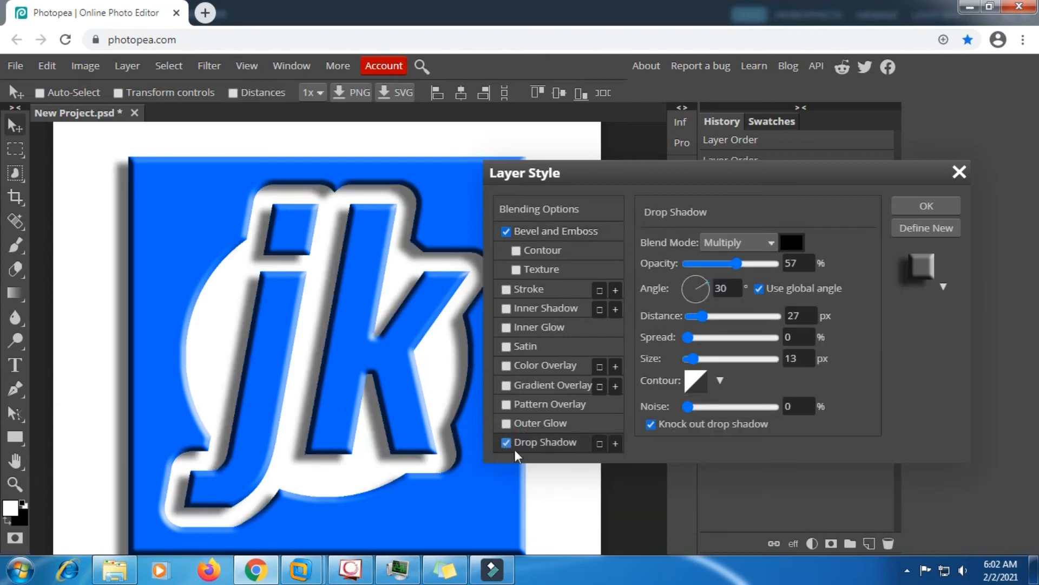
left_click(506, 442)
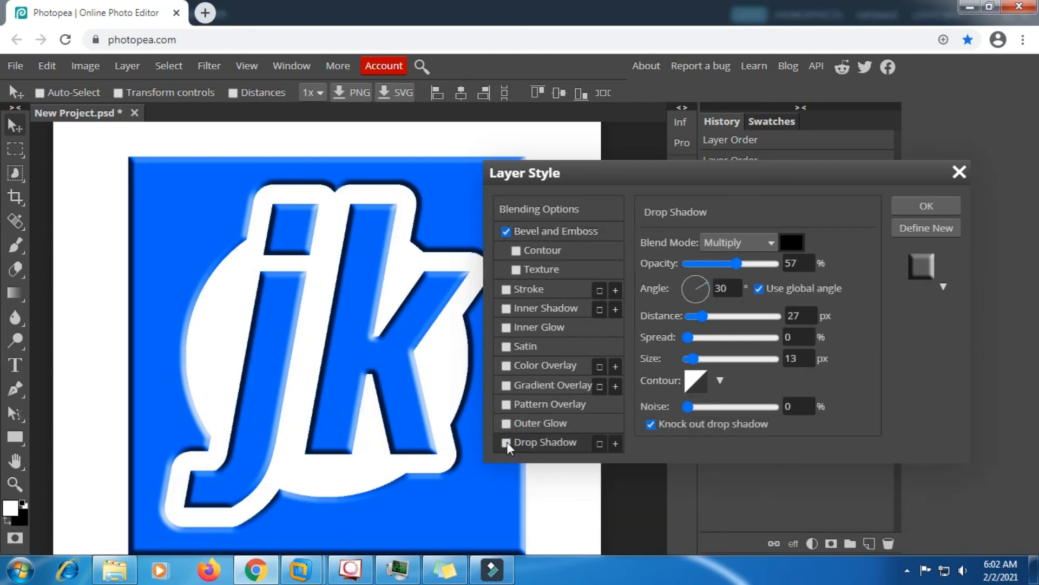
left_click(506, 443)
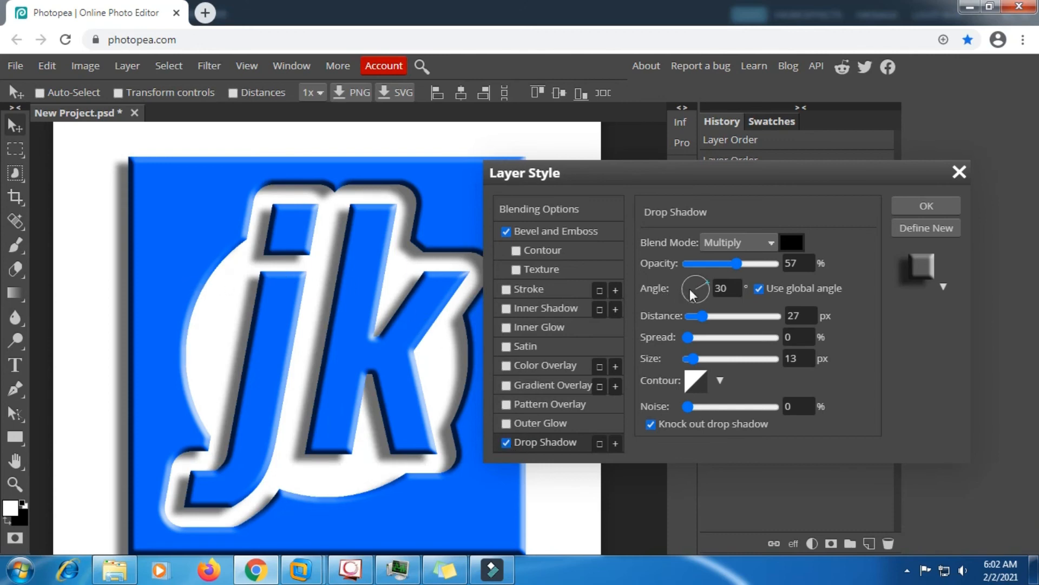
left_click(699, 319)
left_click(917, 205)
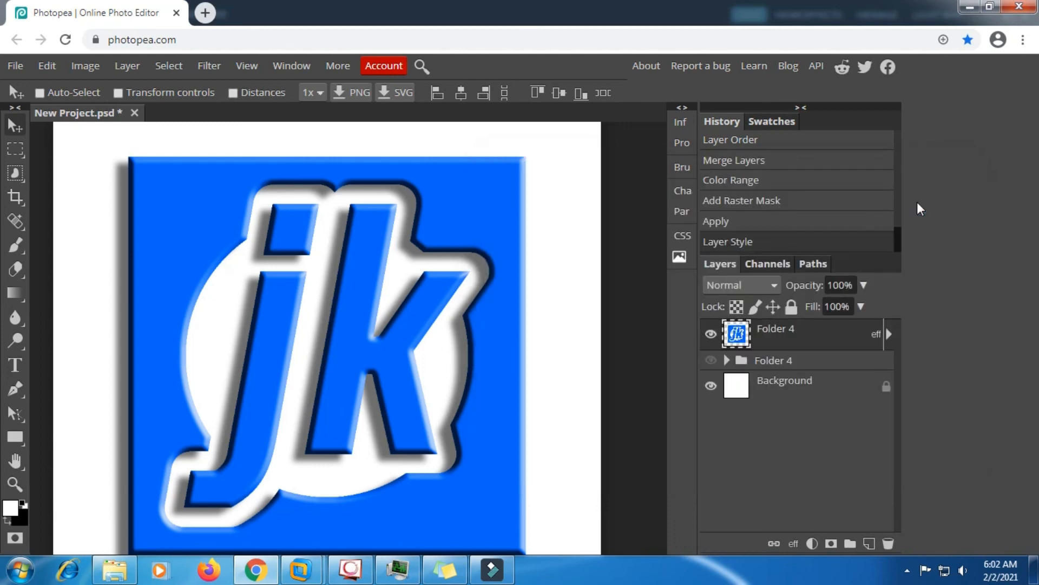
Check the whole styled logo on transparency by hiding the Background layer briefly and showing it again
scroll(457, 281, "down", 2)
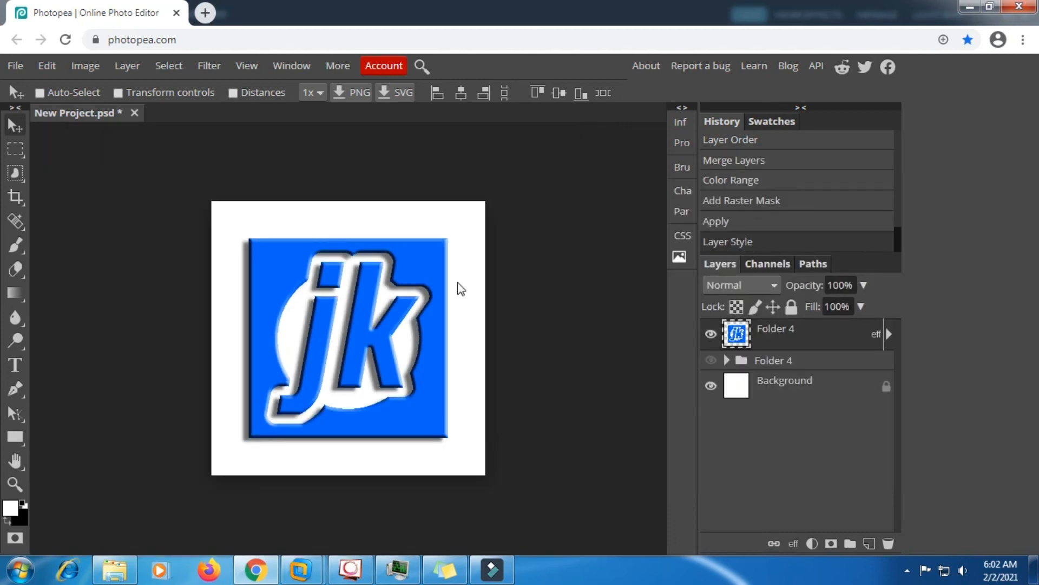
left_click(711, 385)
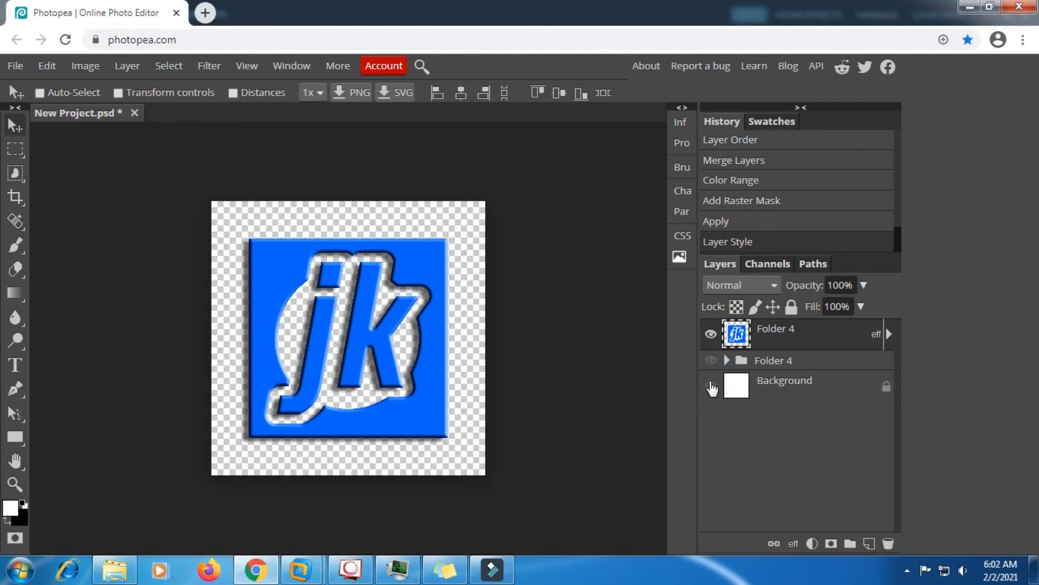
left_click(711, 386)
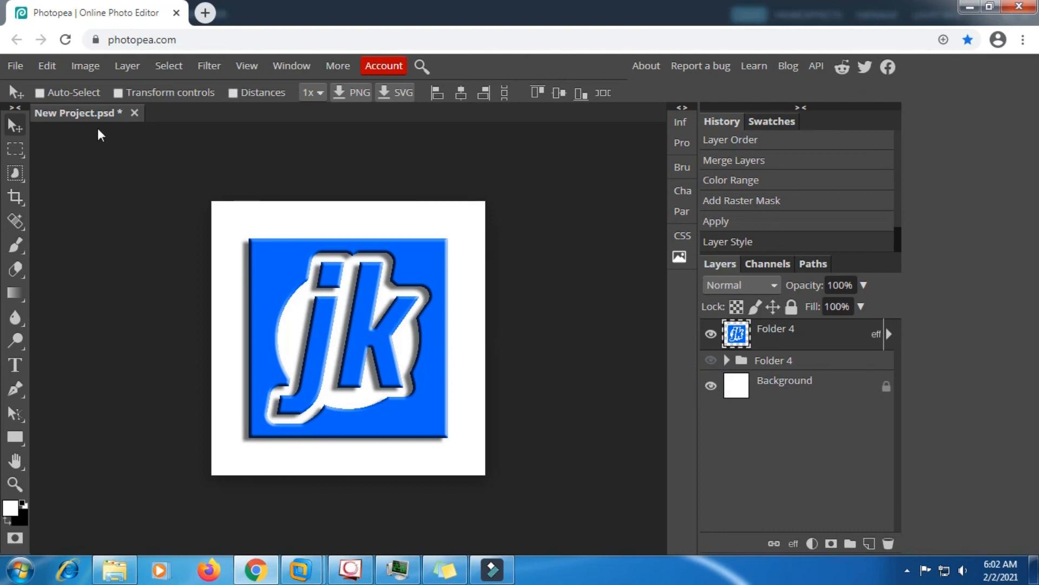
Export the logo as a JPG at 100% quality and open the saved image
left_click(21, 66)
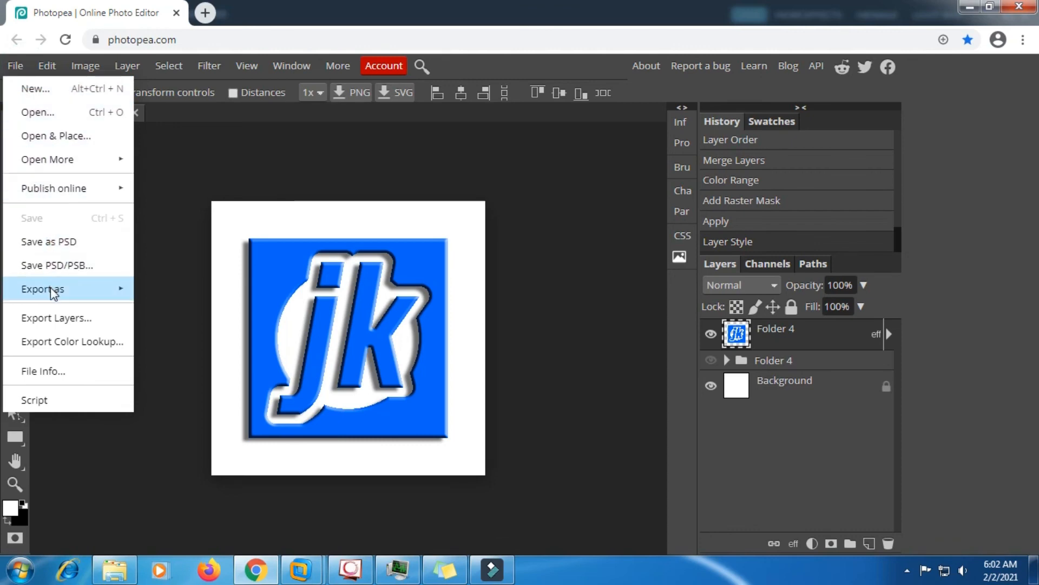
mouse_move(88, 290)
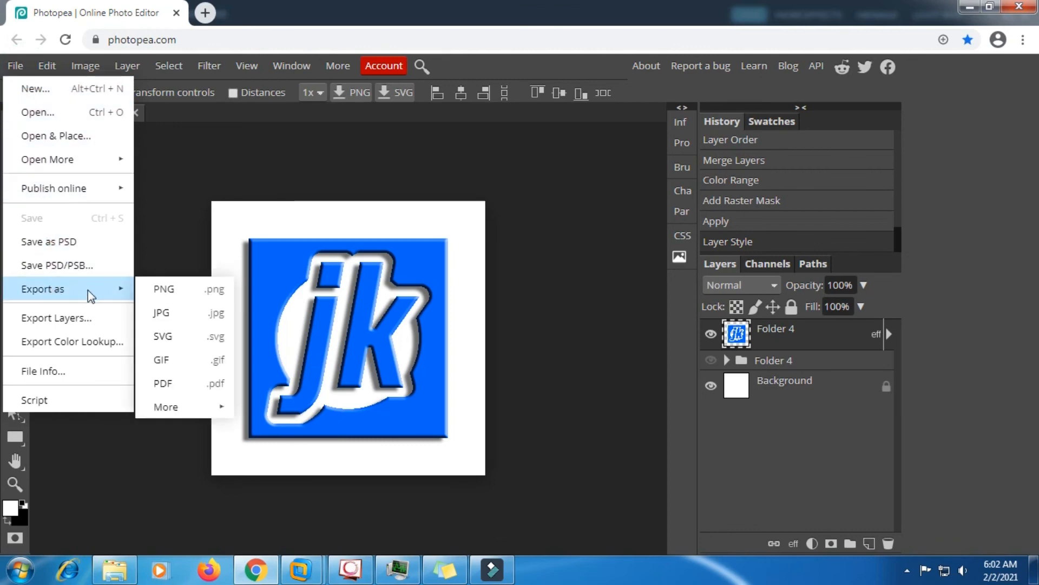
left_click(196, 314)
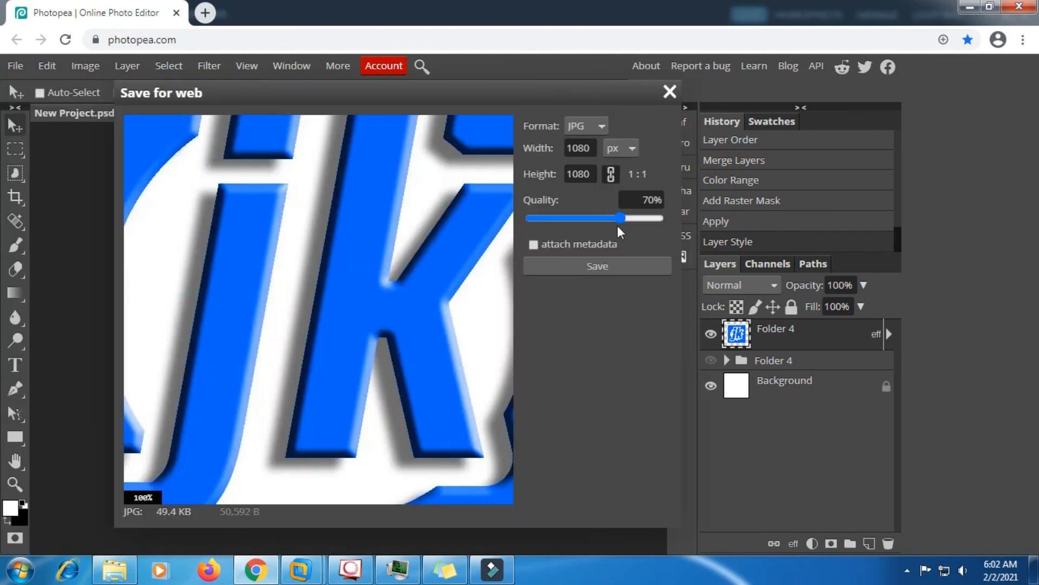
left_click_drag(621, 218, 667, 217)
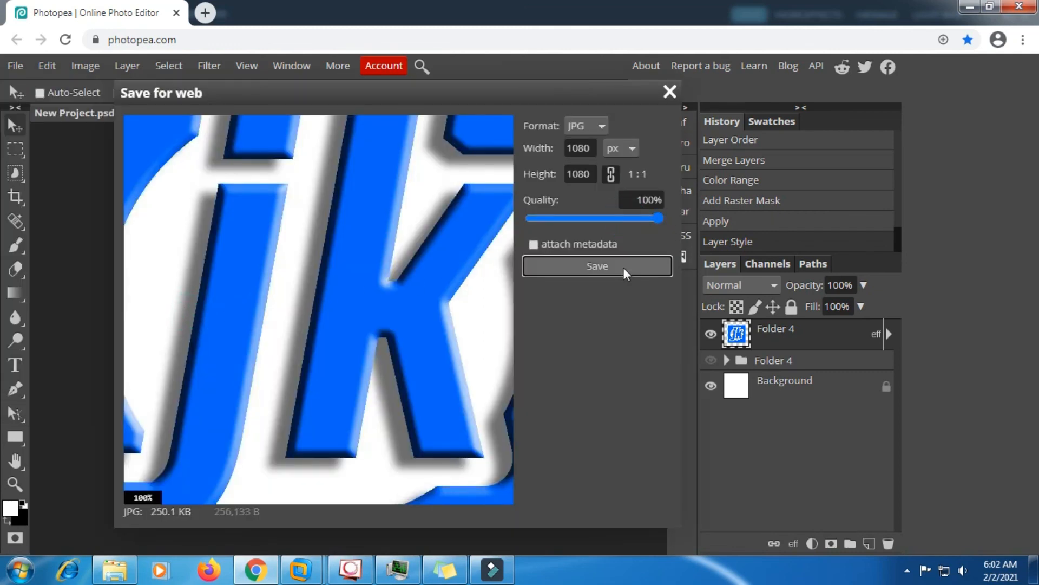
left_click(623, 268)
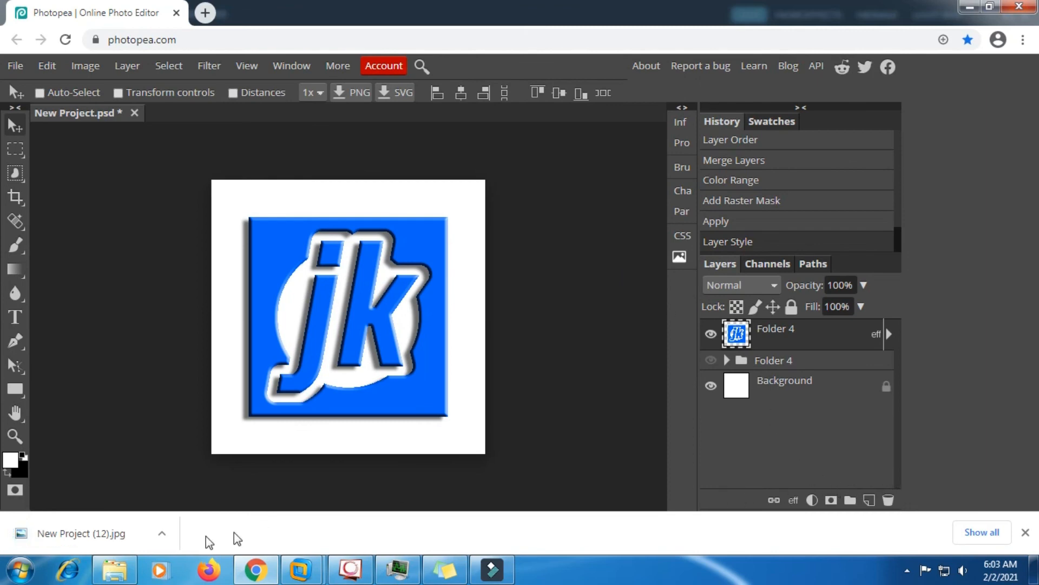
left_click(21, 535)
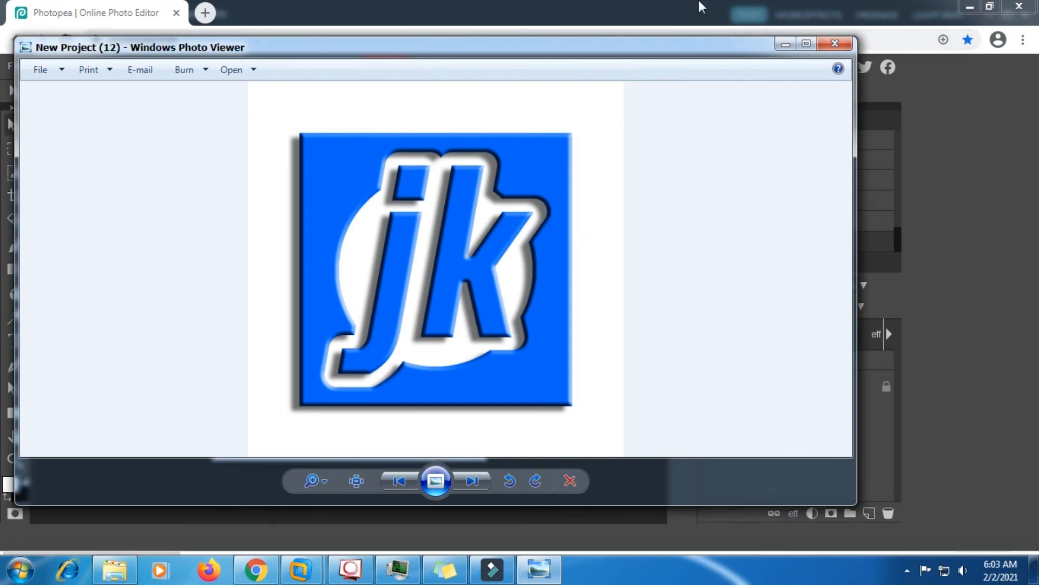
left_click(908, 570)
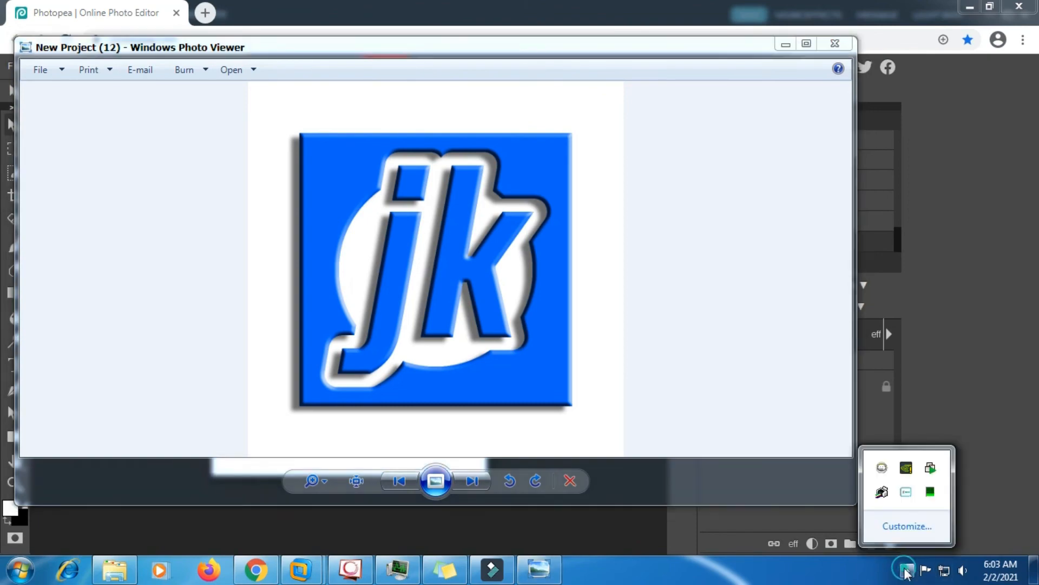
right_click(906, 494)
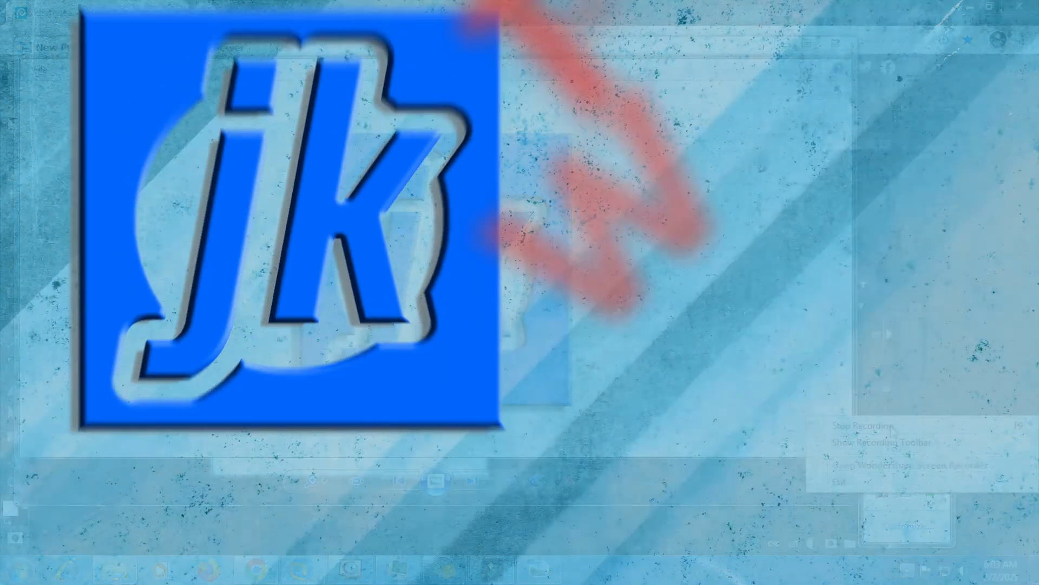